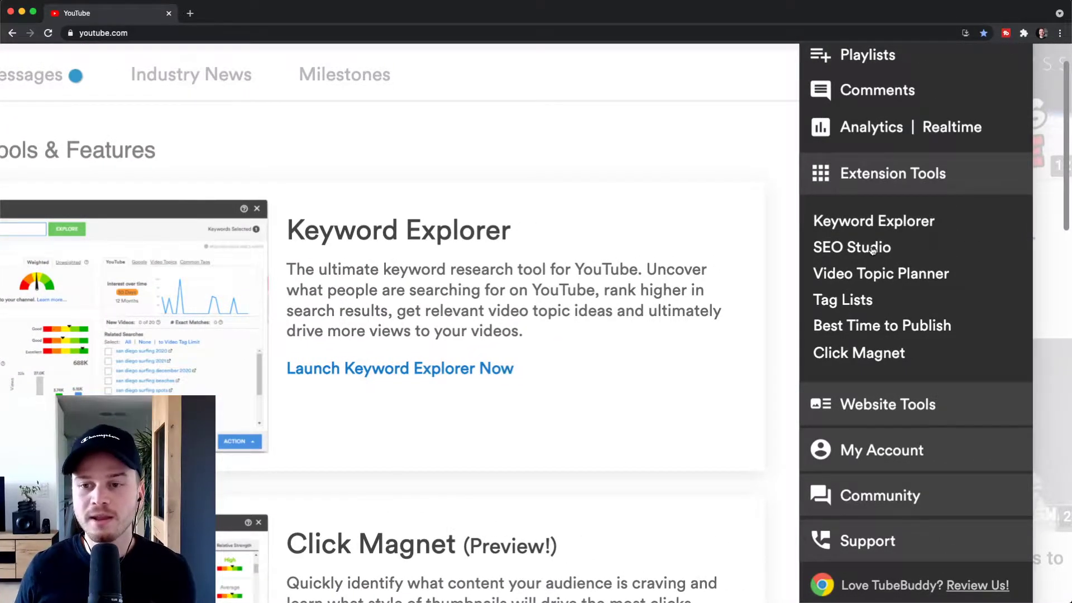
Open SEO Studio and enter the target keyword 'tubebuddy tutorial 2021'
click(872, 250)
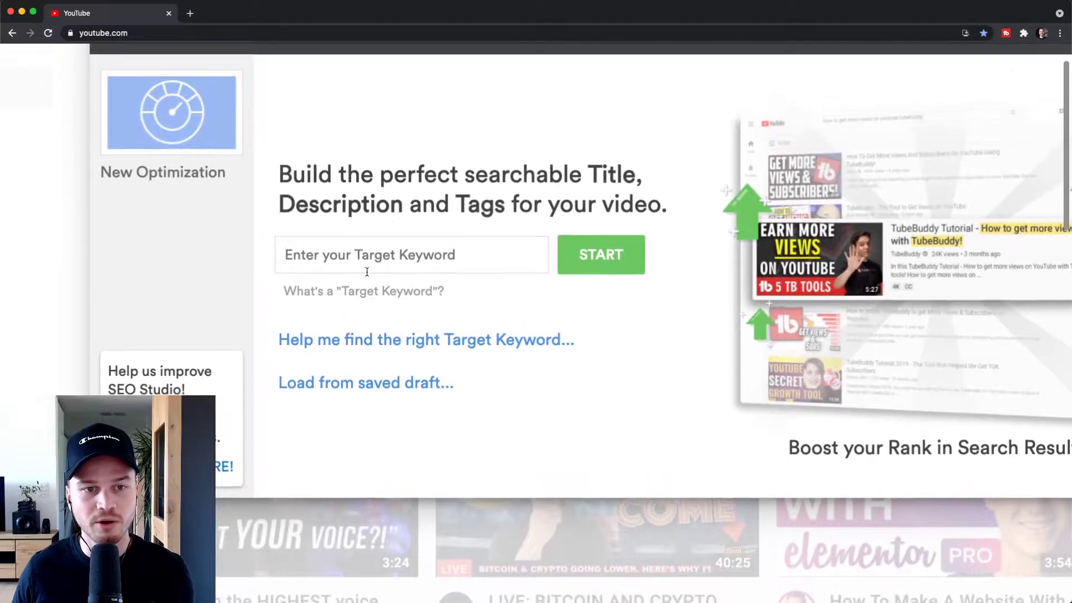
click(367, 272)
text(tubebud)
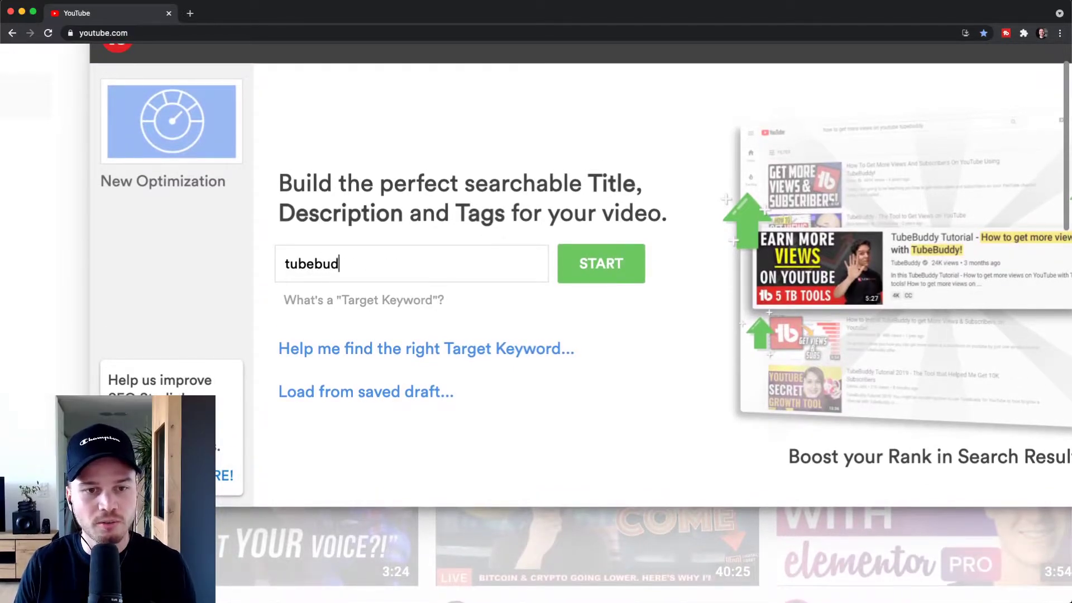
text(dy ut)
key(BackSpace)
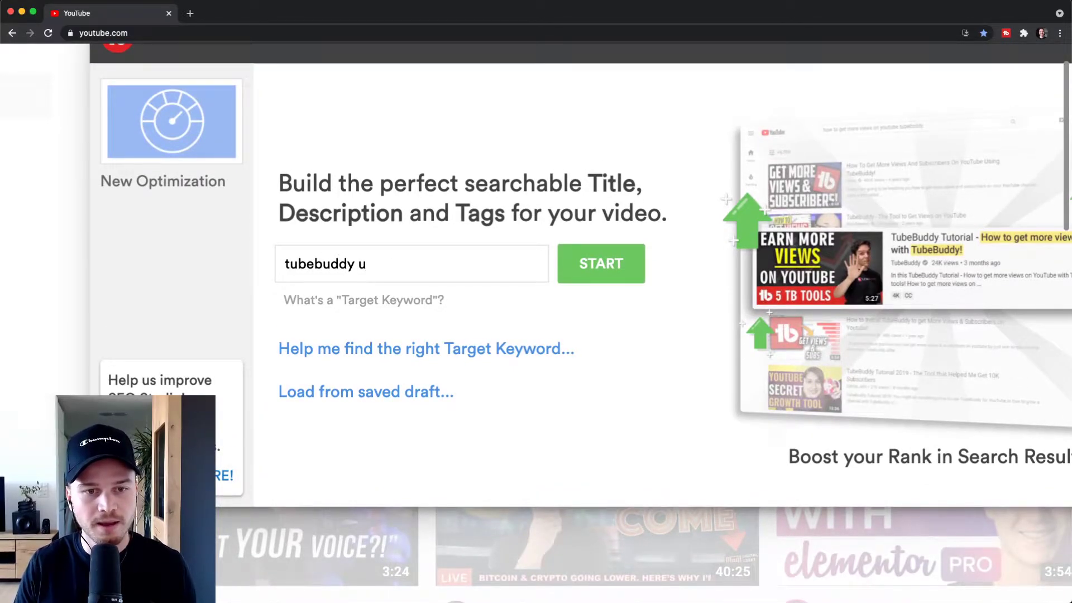
key(BackSpace)
text(tutorial 2021)
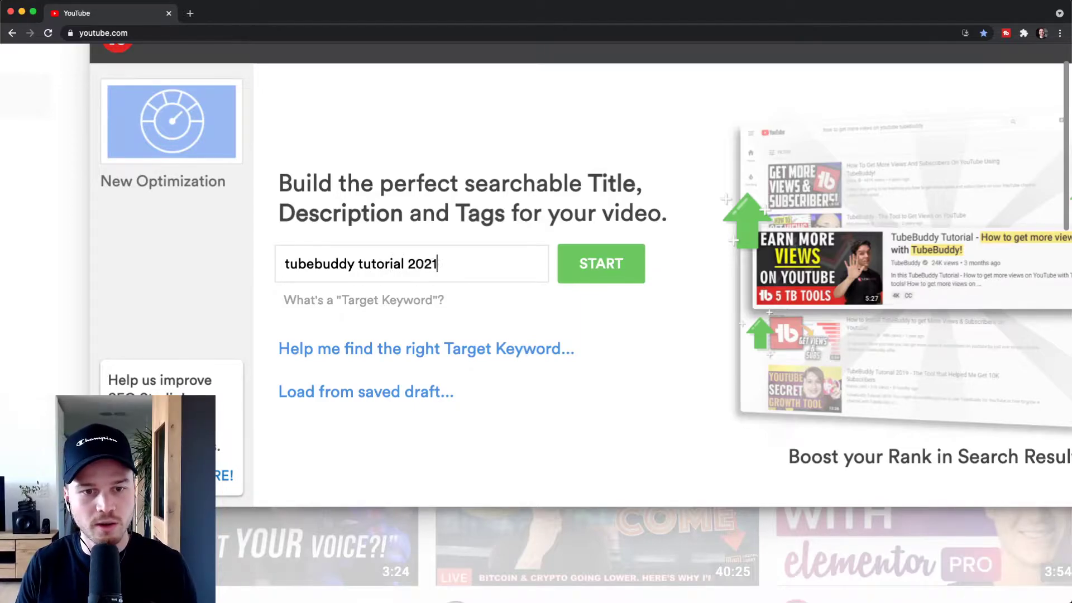
click(576, 269)
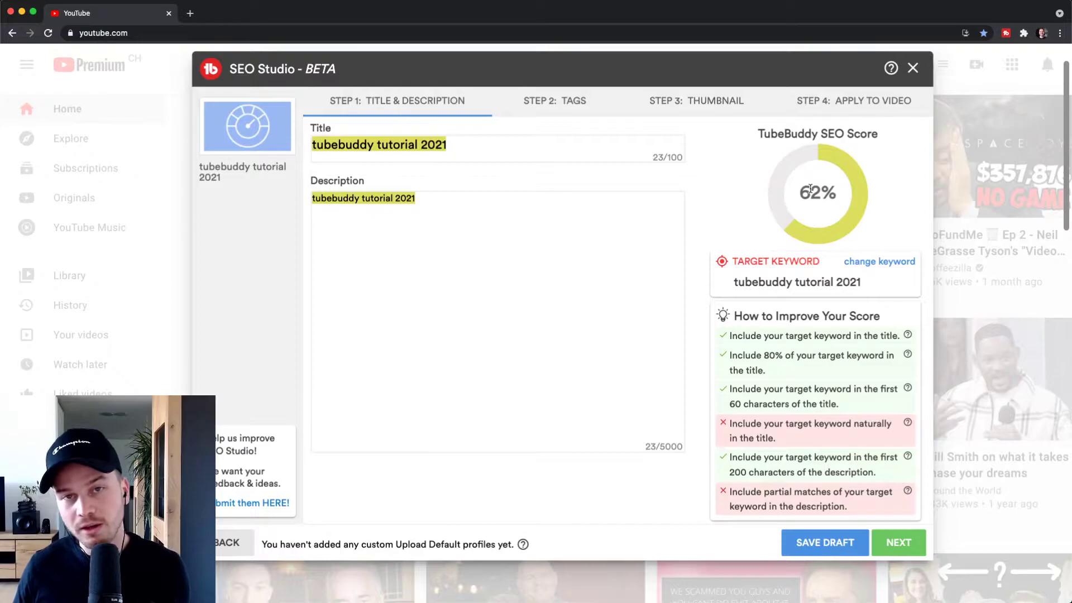
scroll(823, 315, down, 1)
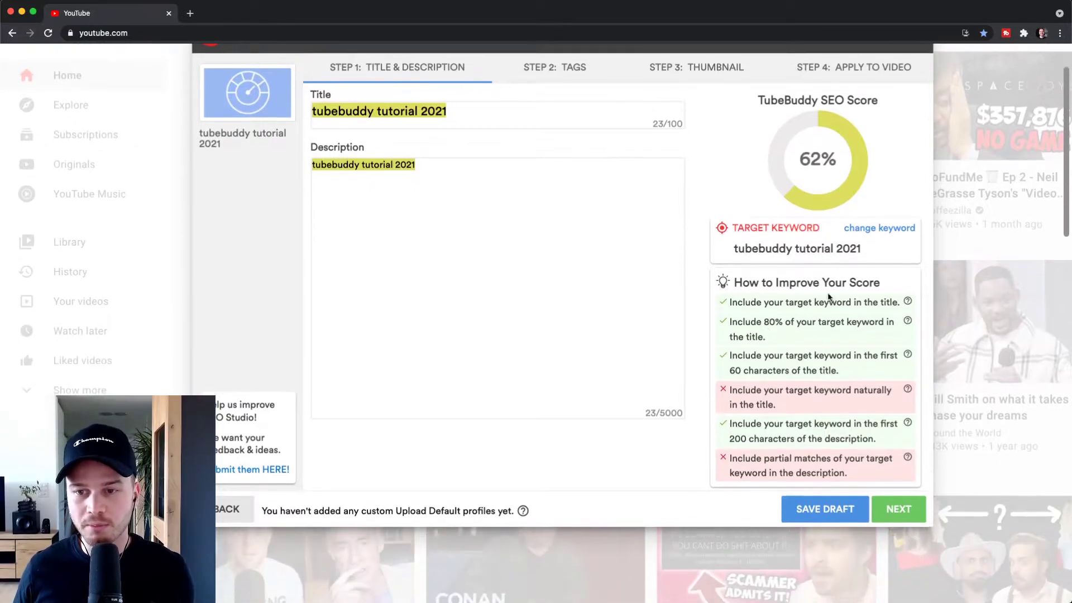
scroll(813, 351, up, 5)
scroll(817, 327, down, 2)
scroll(817, 327, right, 1)
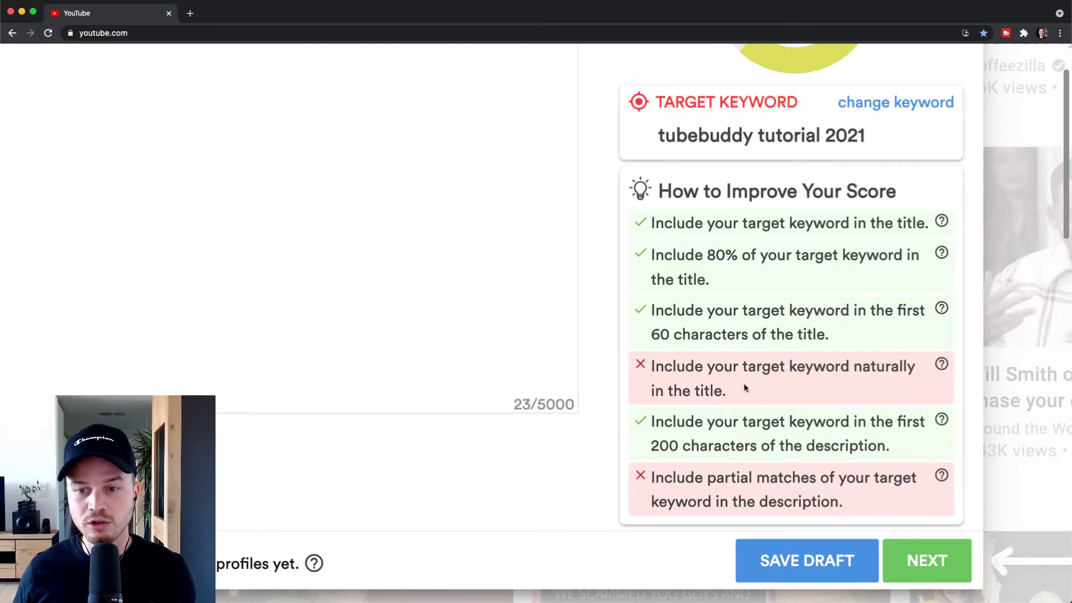
scroll(745, 387, down, 5)
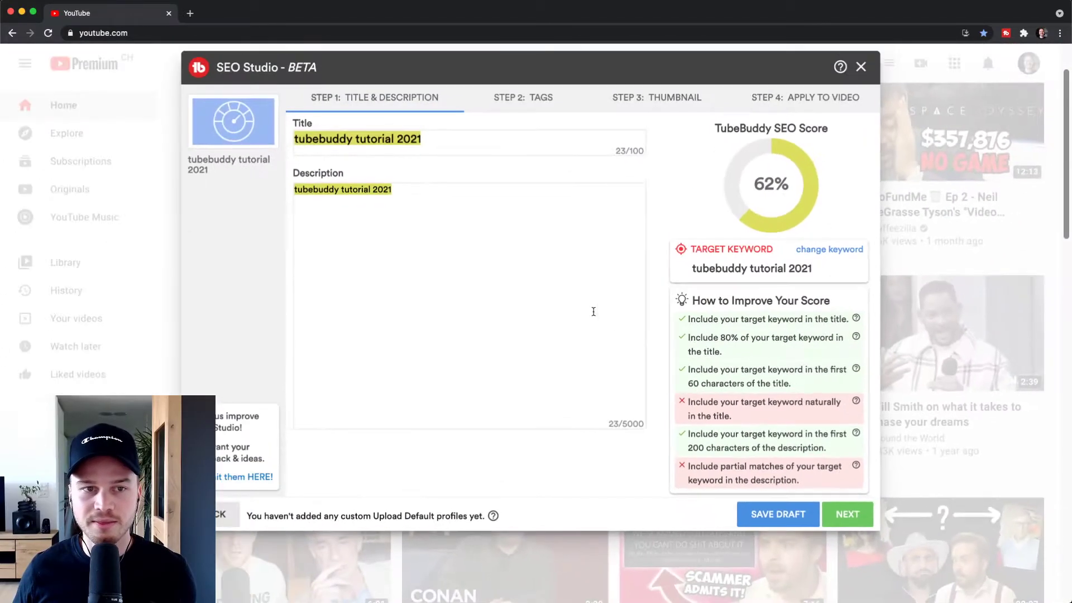
Append ' - How to use Tubebuddy' to the title, raising the SEO score to 86%
click(436, 139)
text(-)
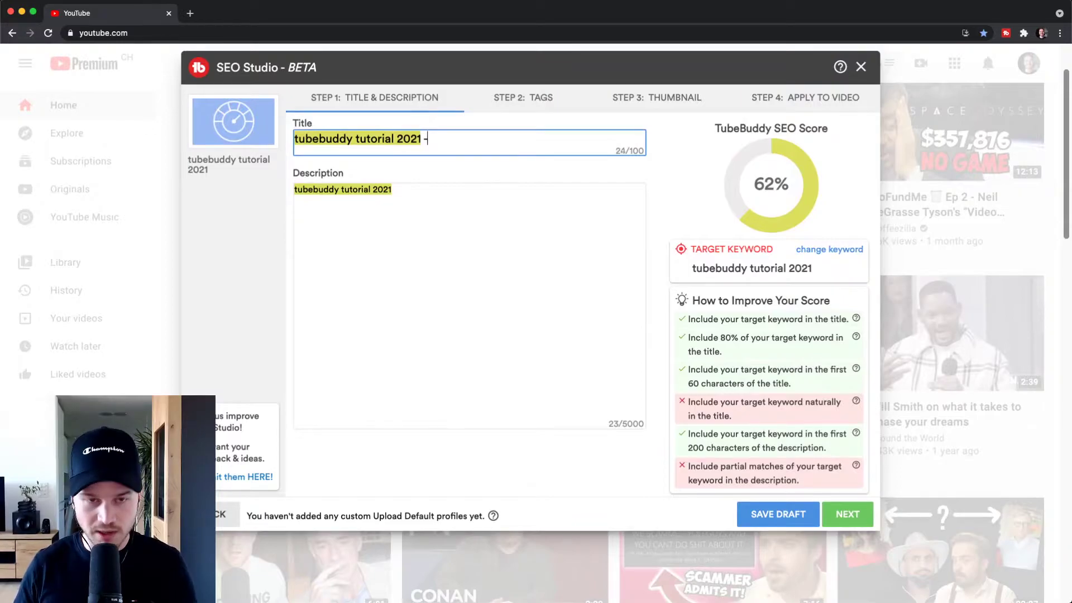
text( How tu)
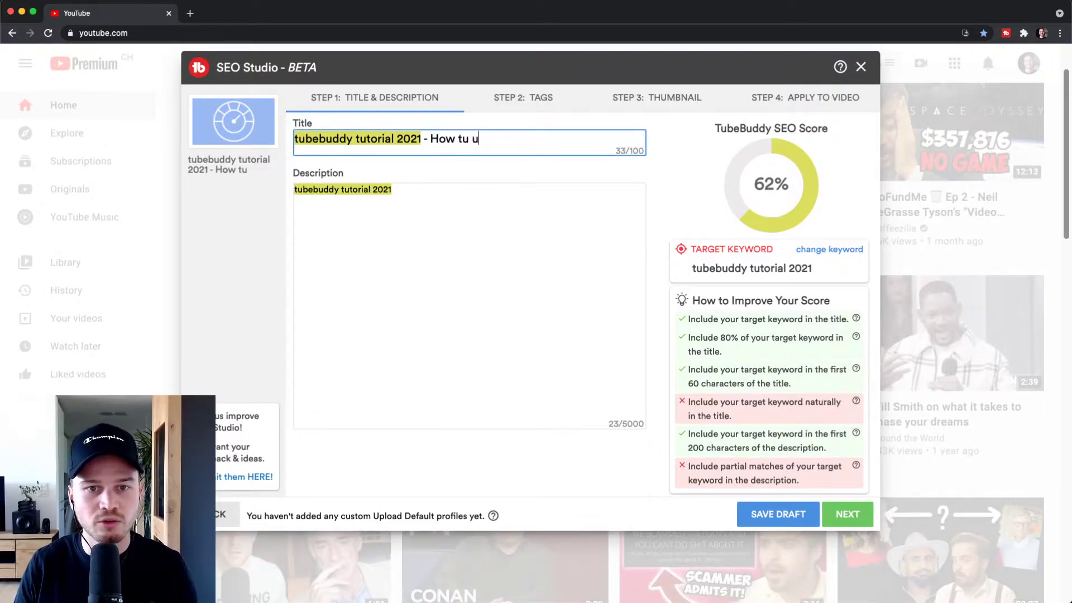
key(BackSpace)
text(p)
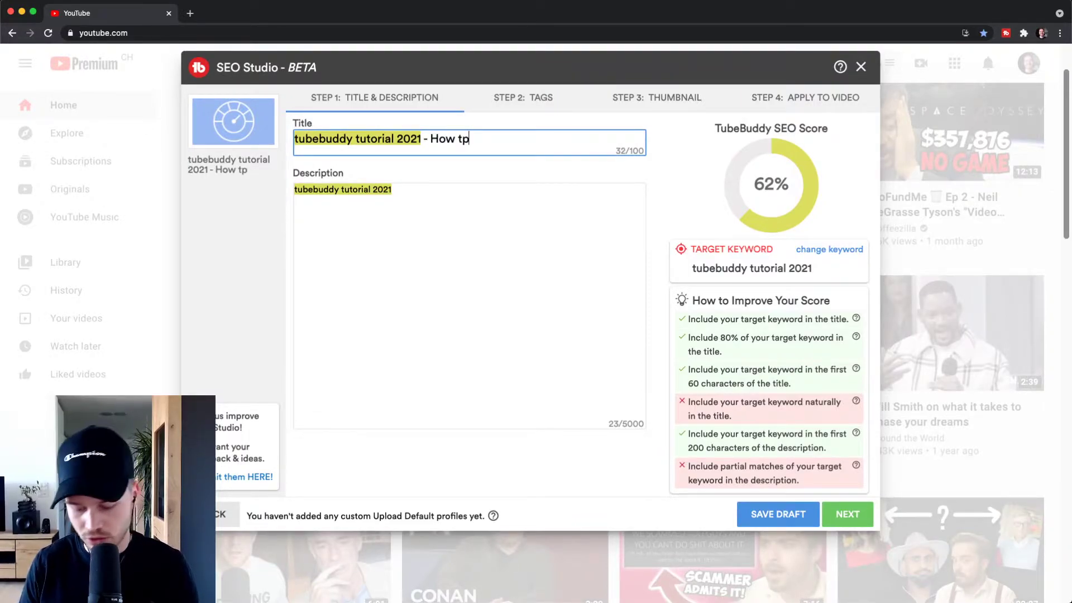
key(BackSpace)
text(o use Tube)
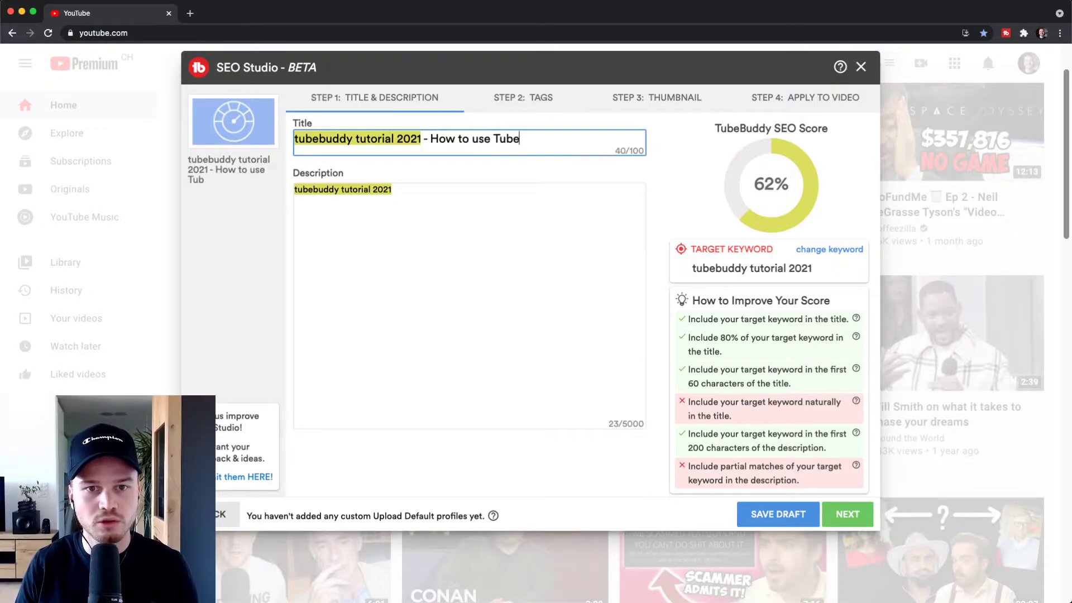
text(buddy)
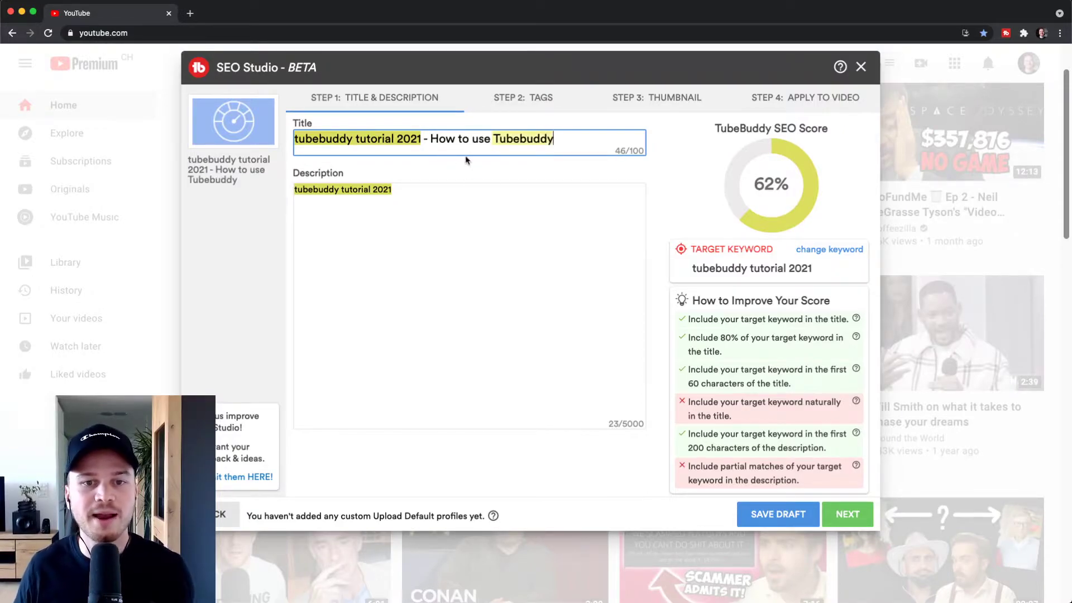
drag(491, 138, 567, 137)
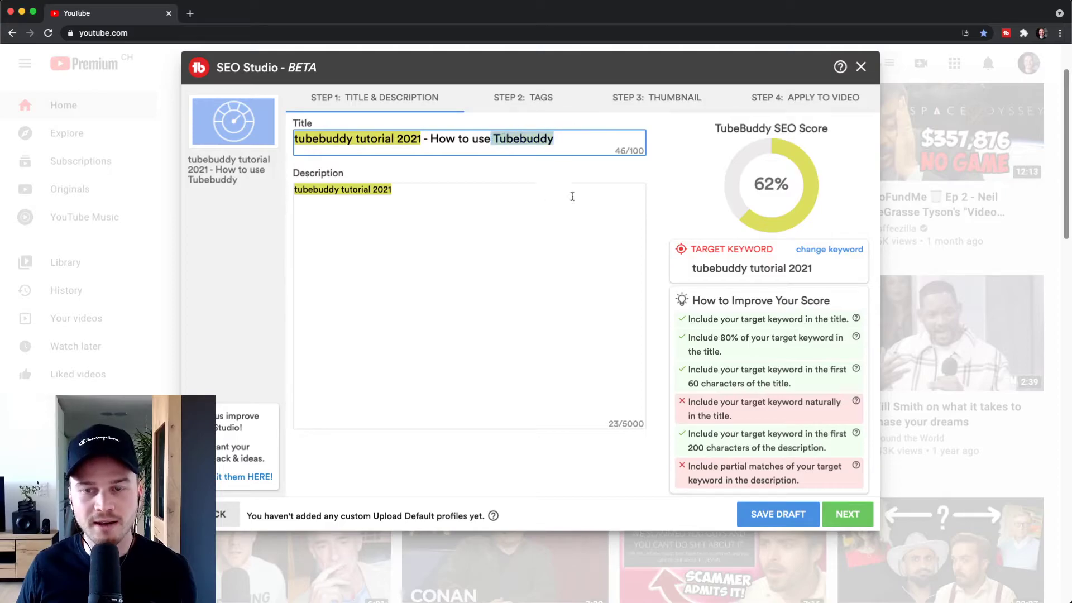
click(515, 193)
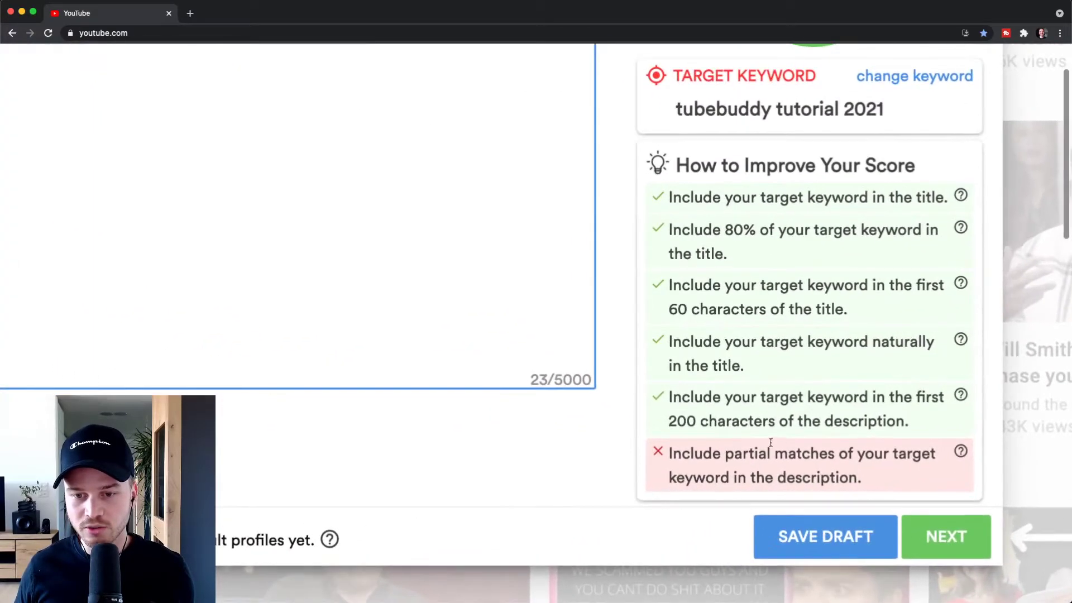
Make the description read 'in this tubebuddy tutorial 2021, I will show you how to use tubebuddy.'
drag(670, 453, 888, 472)
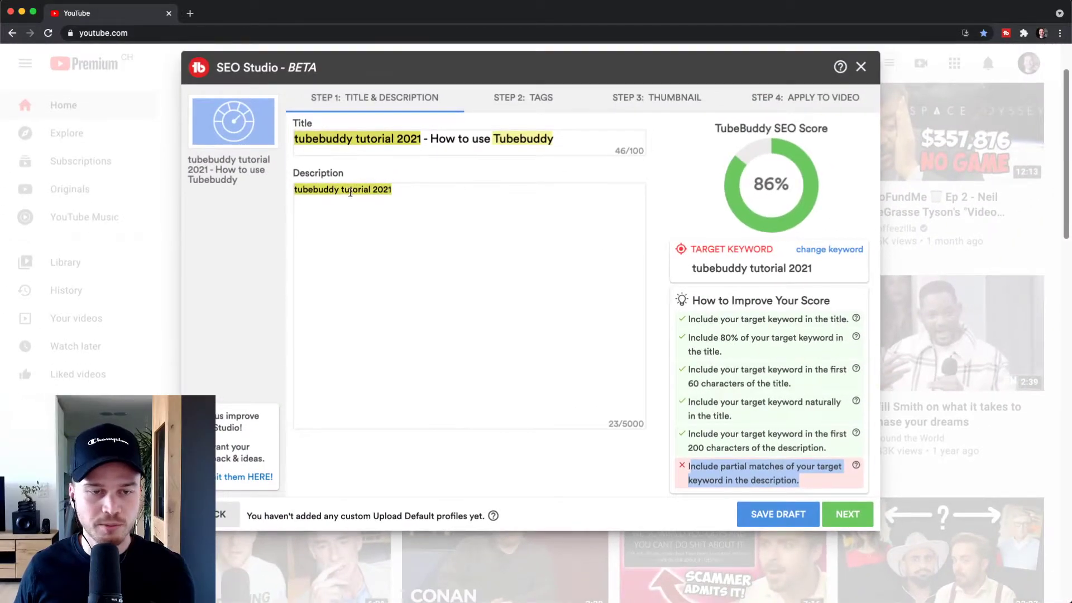
click(350, 192)
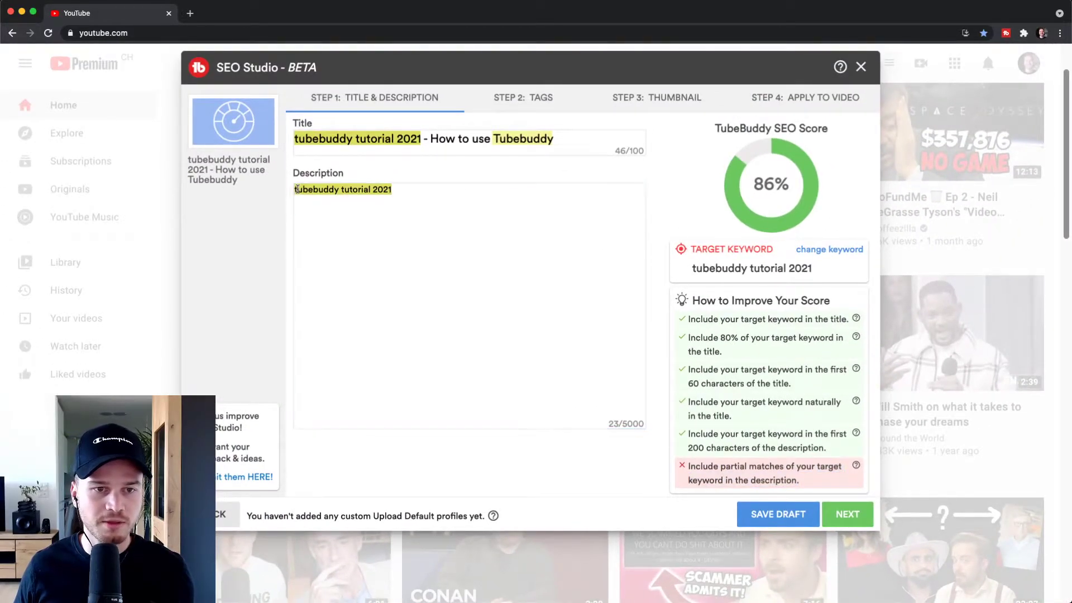
text(in this)
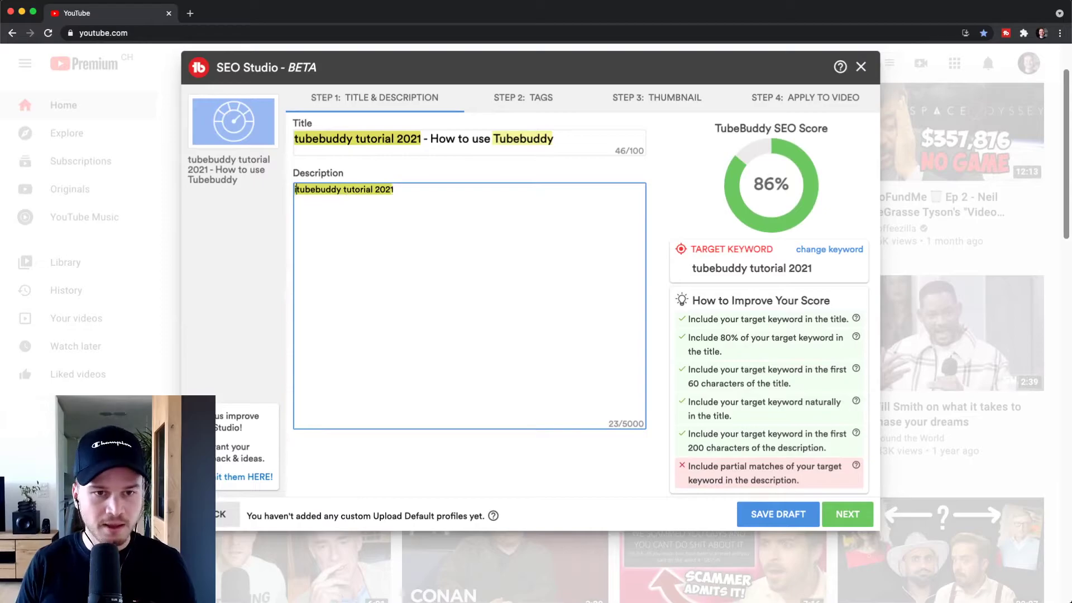
click(468, 189)
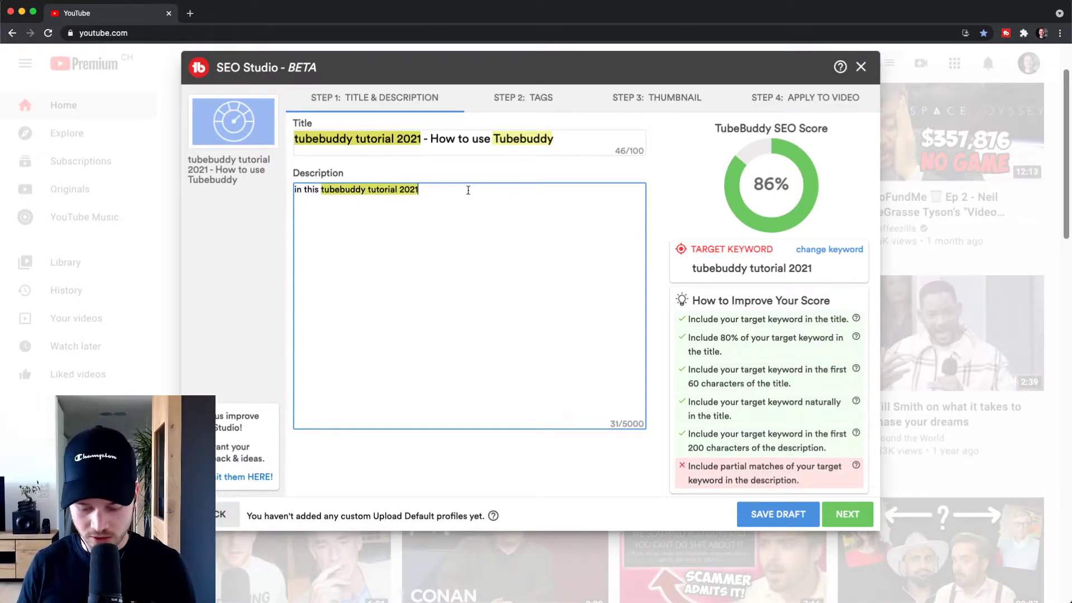
text(, I will)
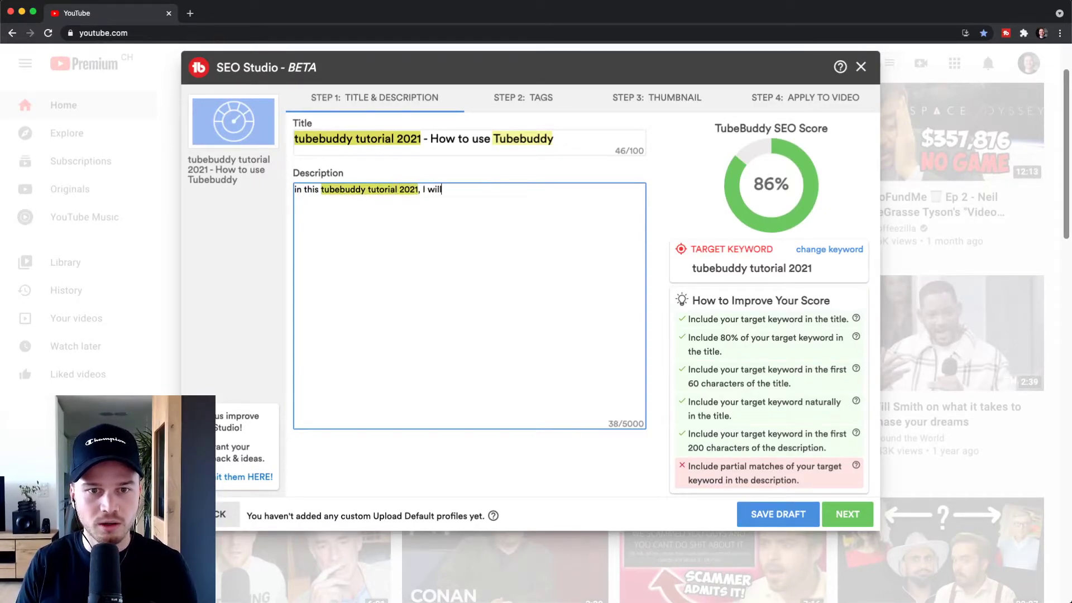
text( show you how to )
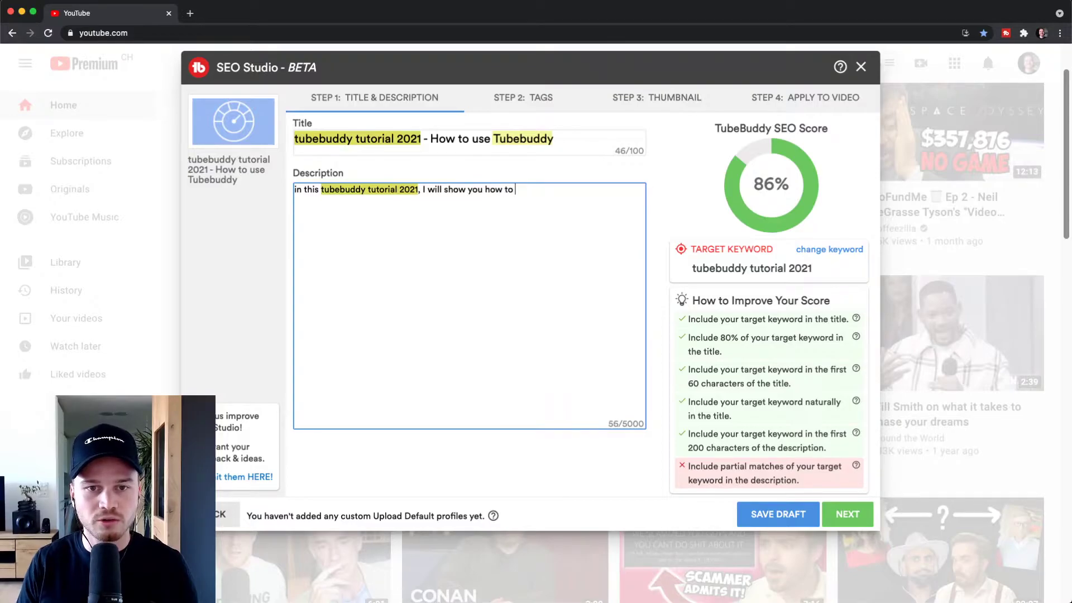
text(use tubebuddy)
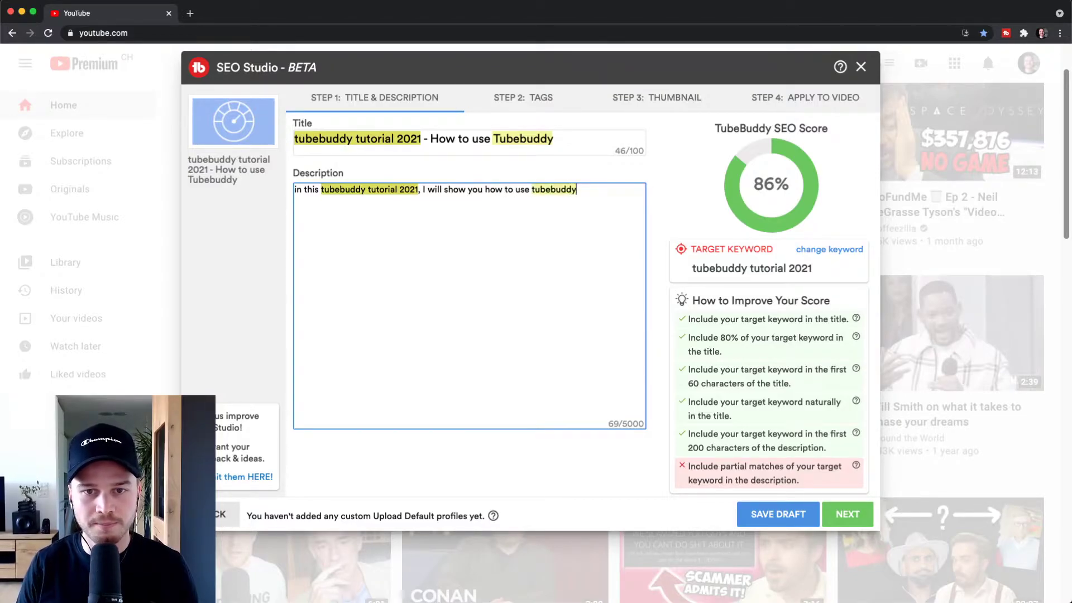
text(.)
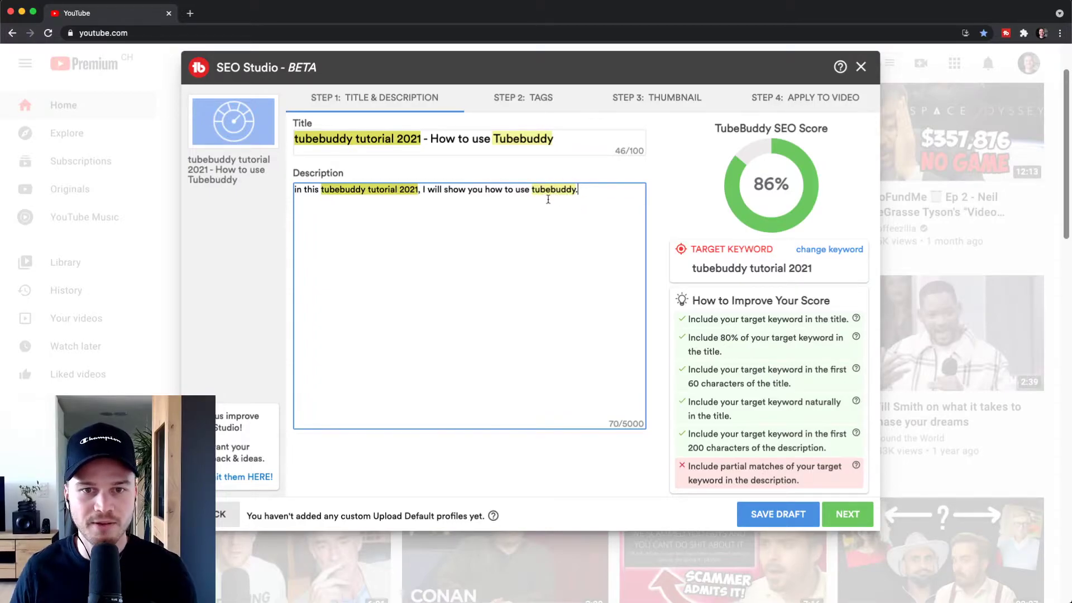
Review the 95% SEO score and advance to the Tags step
scroll(815, 131, up, 5)
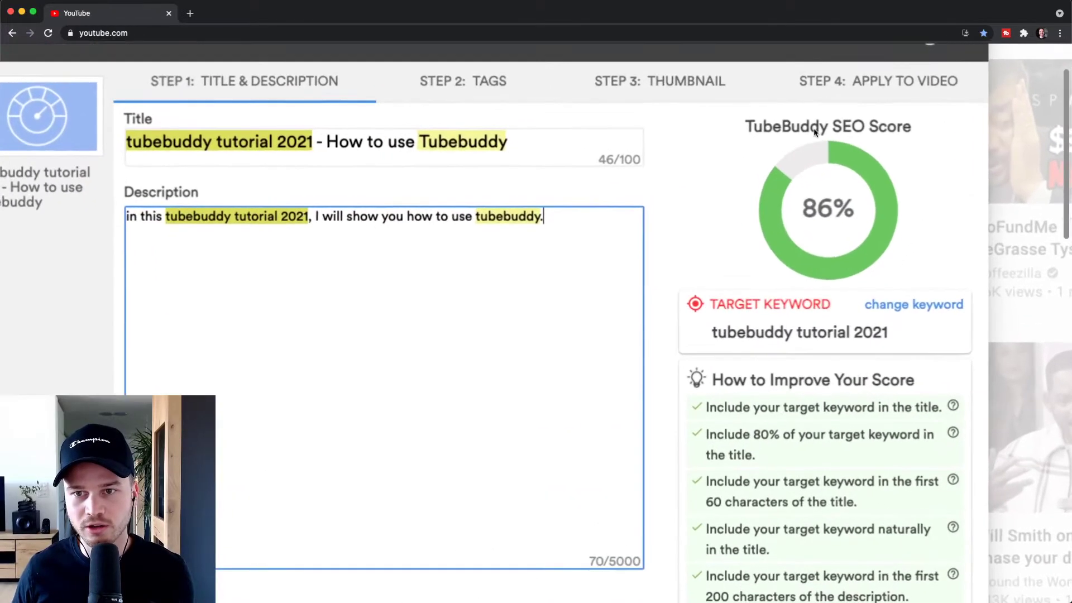
scroll(815, 131, down, 5)
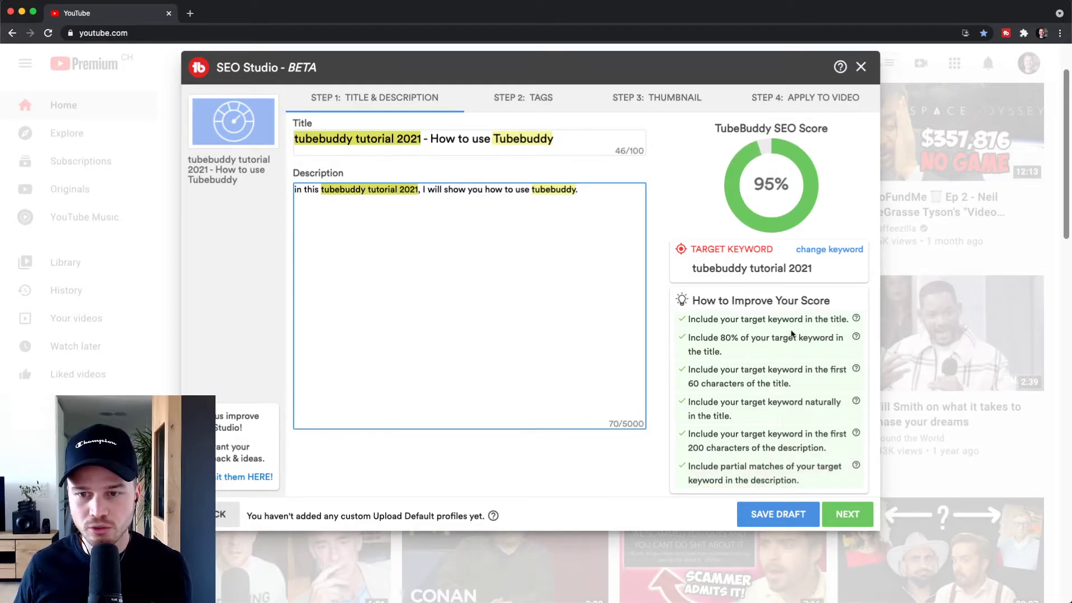
scroll(791, 417, down, 1)
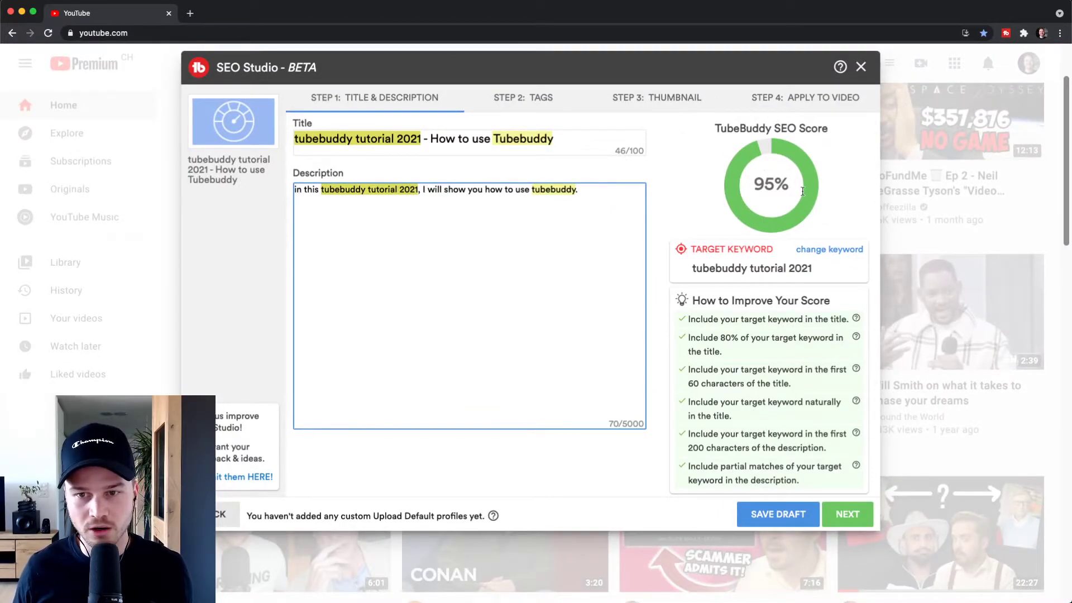
click(841, 513)
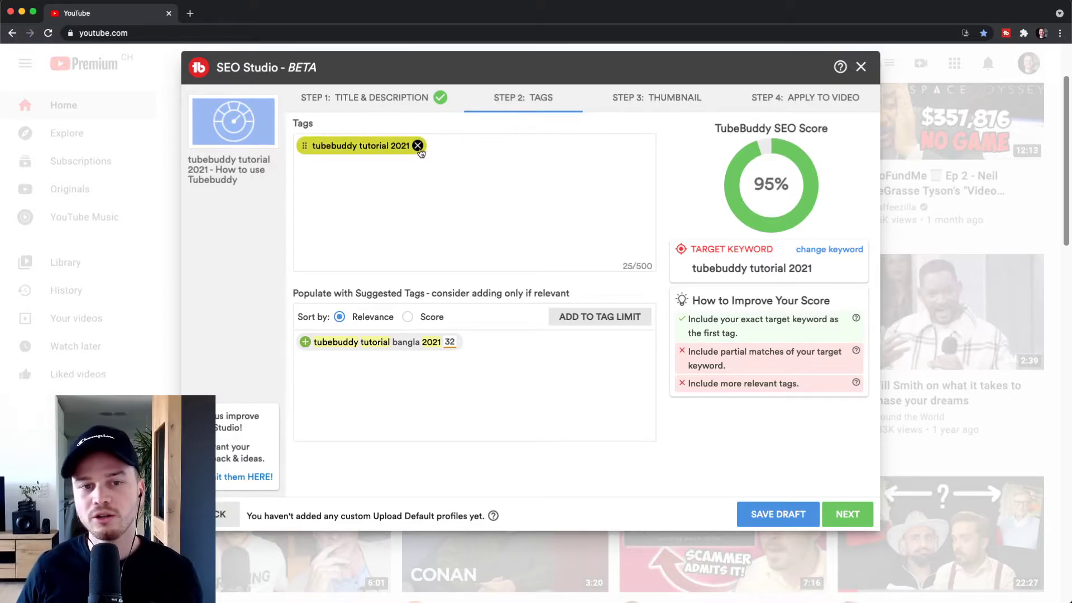
Keep the tag 'tubebuddy tutorial 2021' and continue to the Thumbnail step
click(462, 151)
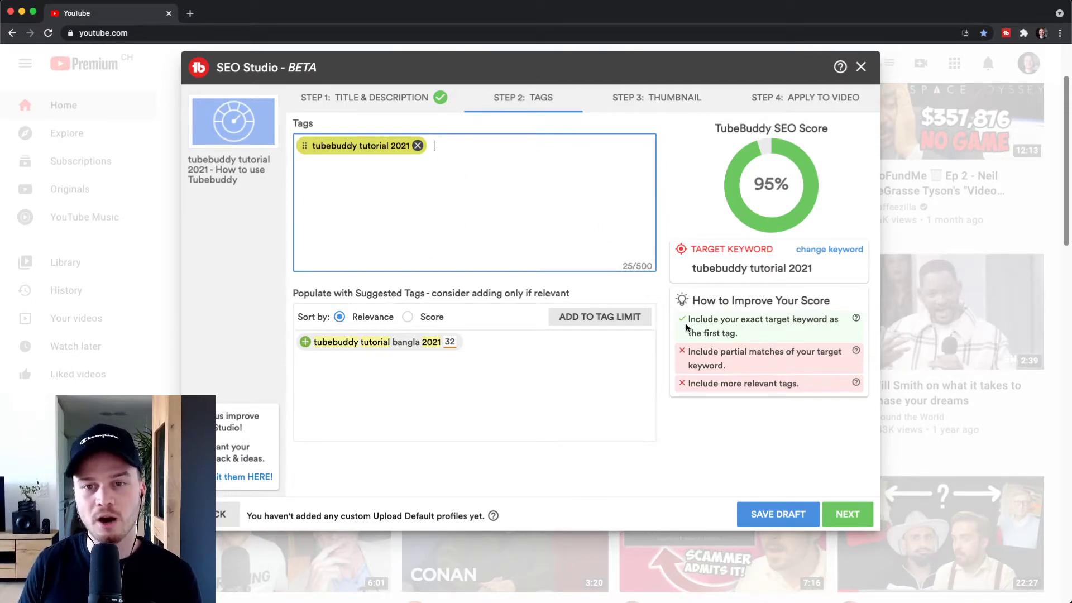
click(847, 511)
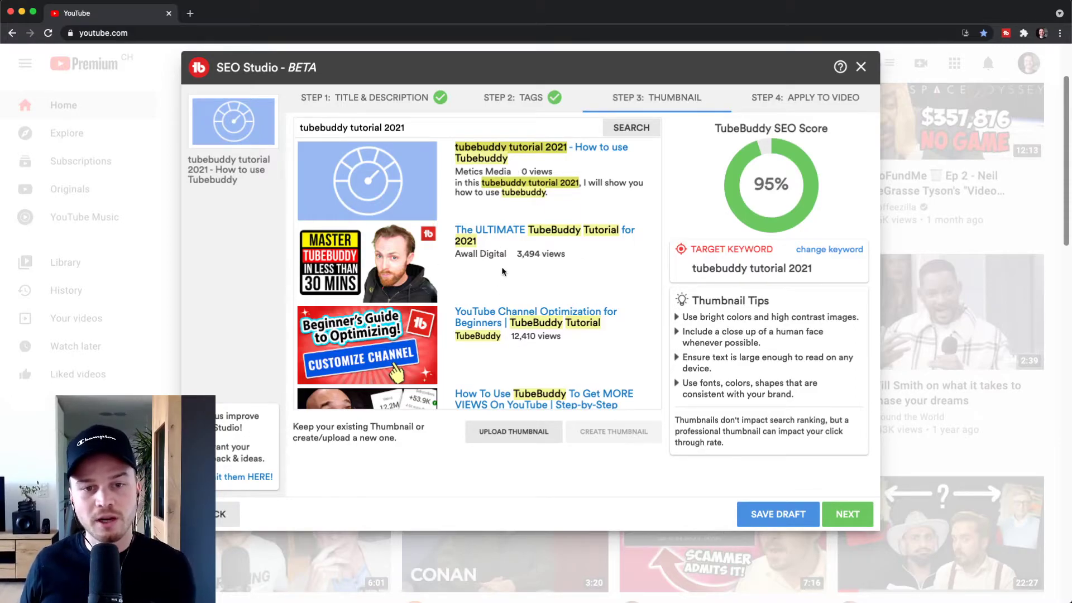
Scroll through the competing thumbnail results for 'tubebuddy tutorial 2021'
scroll(503, 272, down, 2)
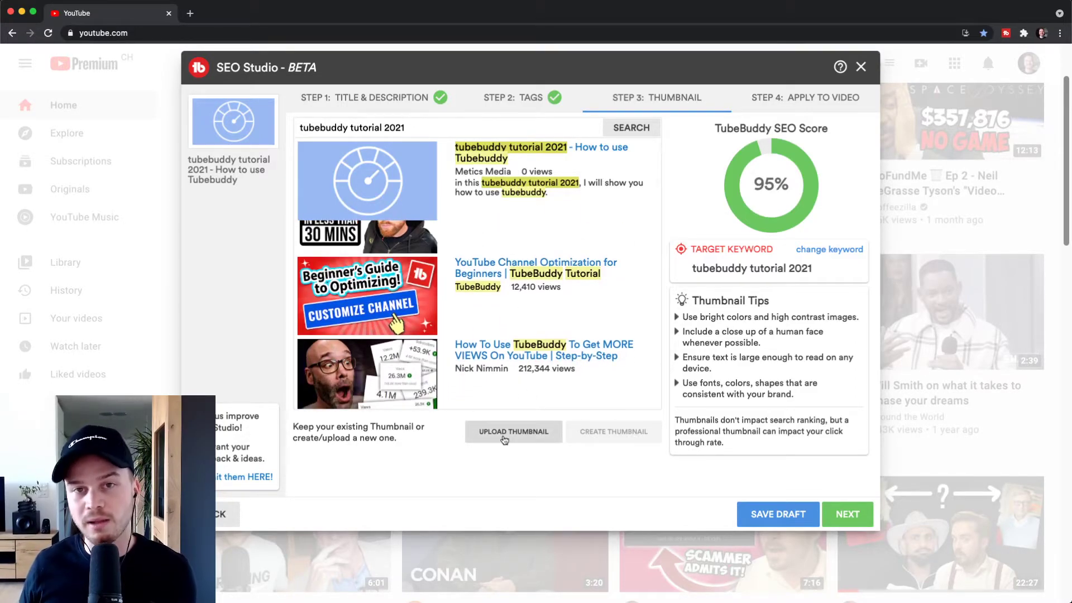
Upload ST1.png as the draft's custom thumbnail
click(504, 439)
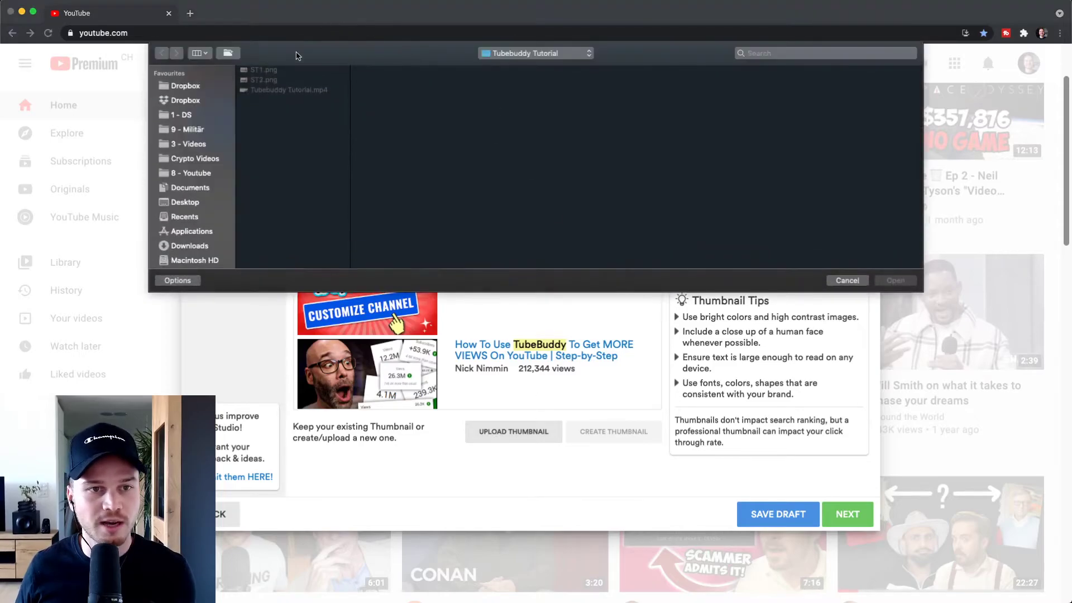
click(294, 69)
click(904, 282)
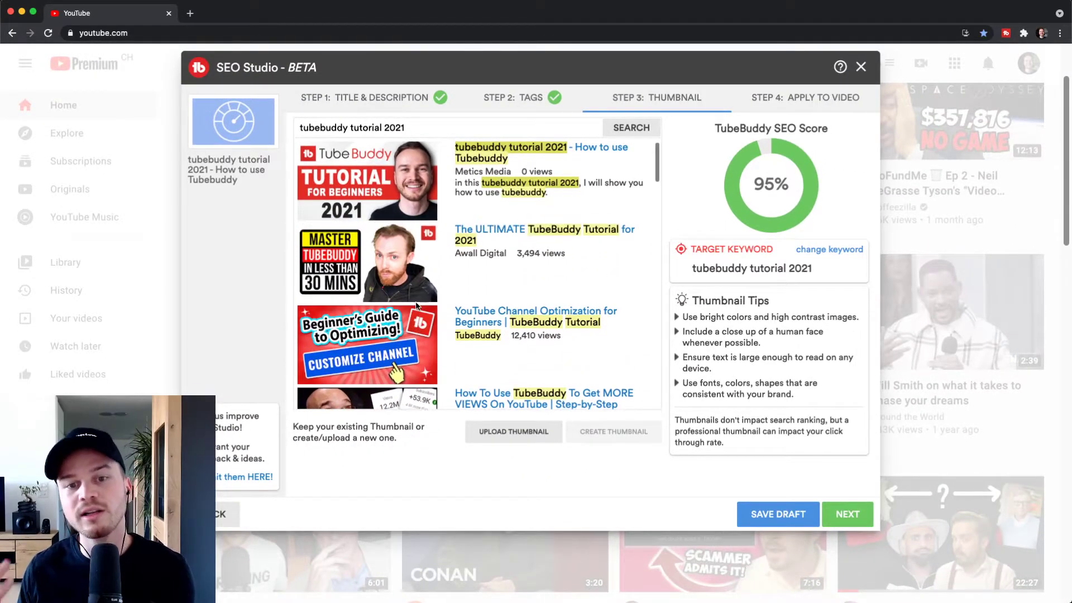
Compare the ST1.png thumbnail against the competing videos' thumbnails in the results
scroll(417, 304, down, 3)
scroll(417, 304, down, 3)
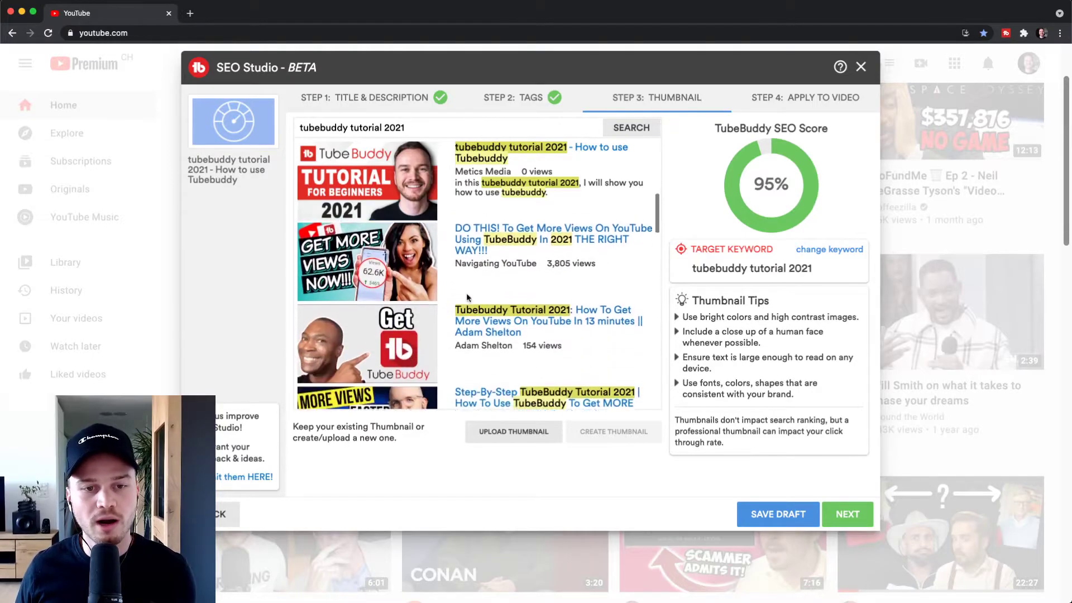
drag(301, 128, 441, 134)
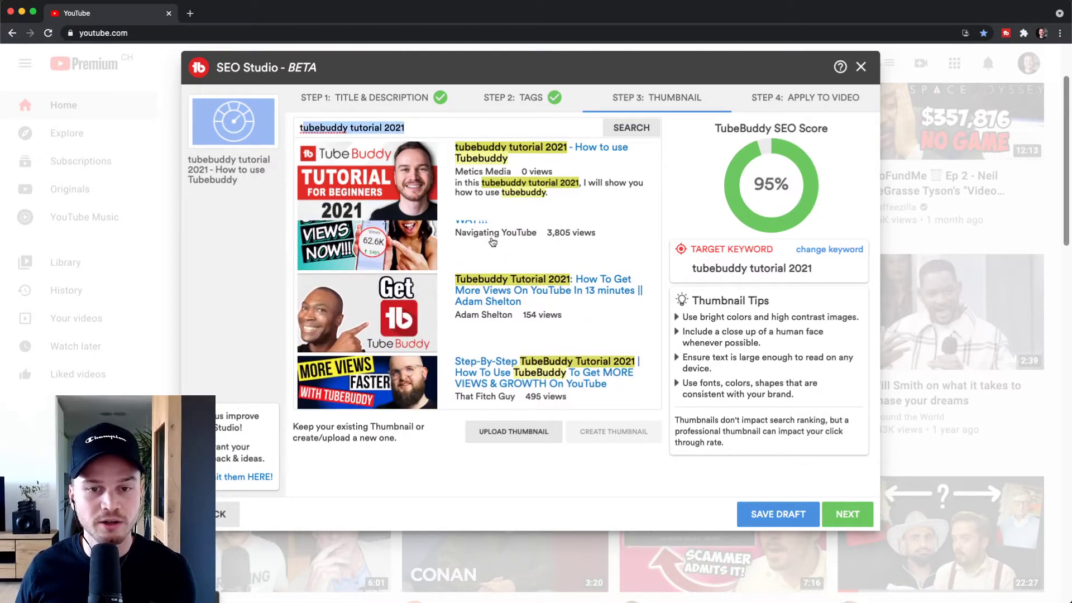
scroll(494, 248, up, 5)
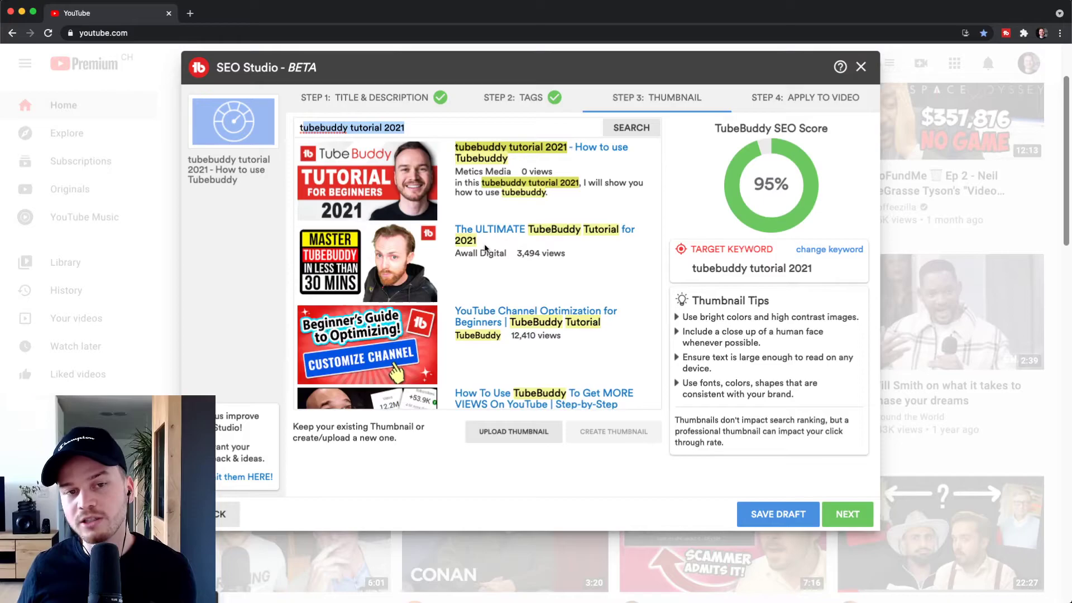
scroll(485, 248, down, 3)
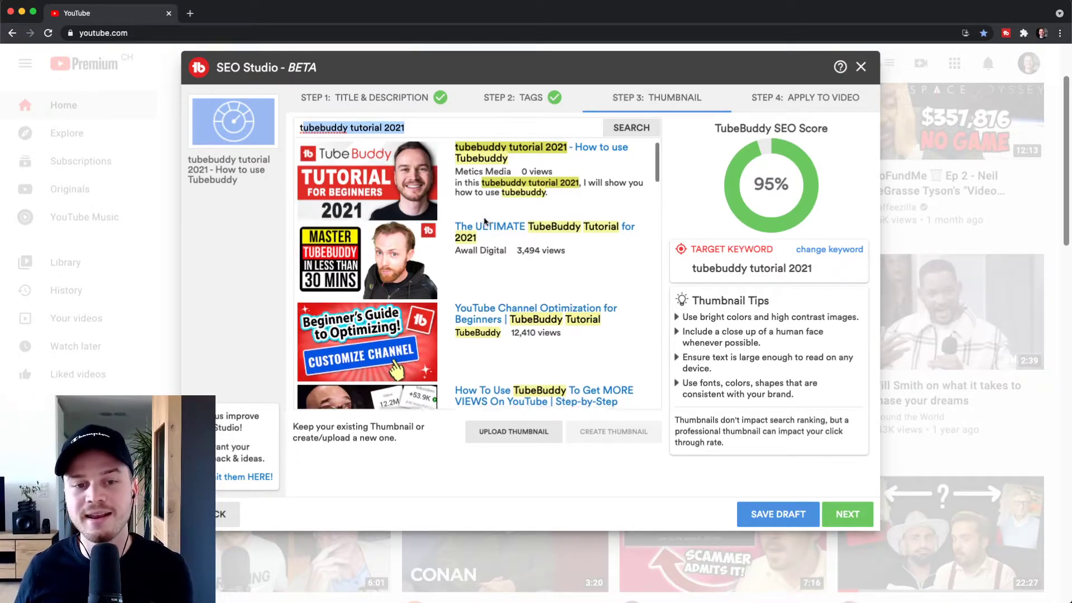
scroll(469, 244, up, 3)
scroll(469, 244, up, 1)
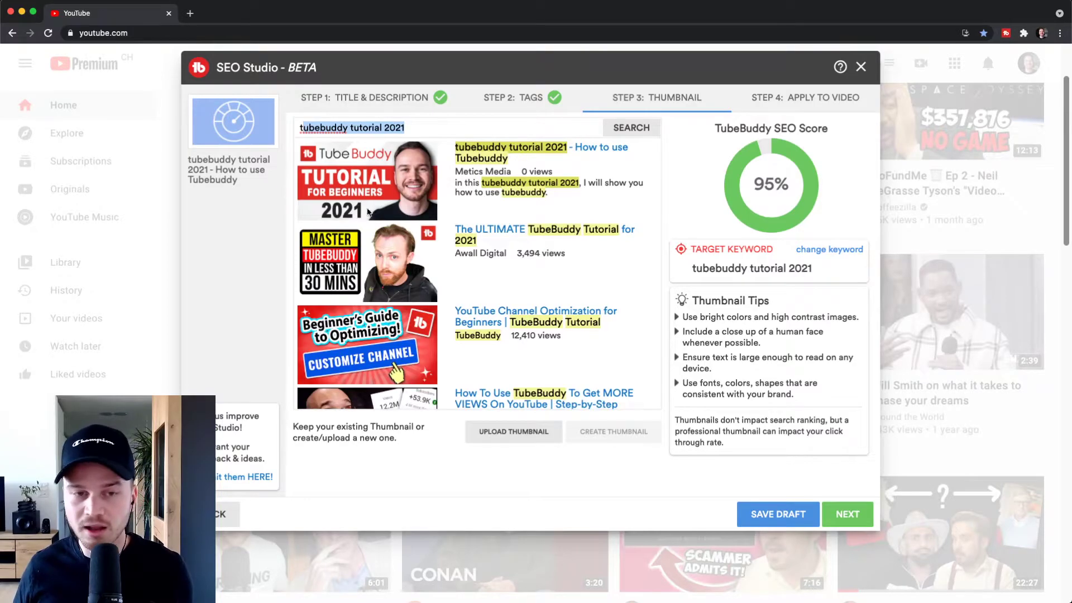
scroll(345, 188, down, 10)
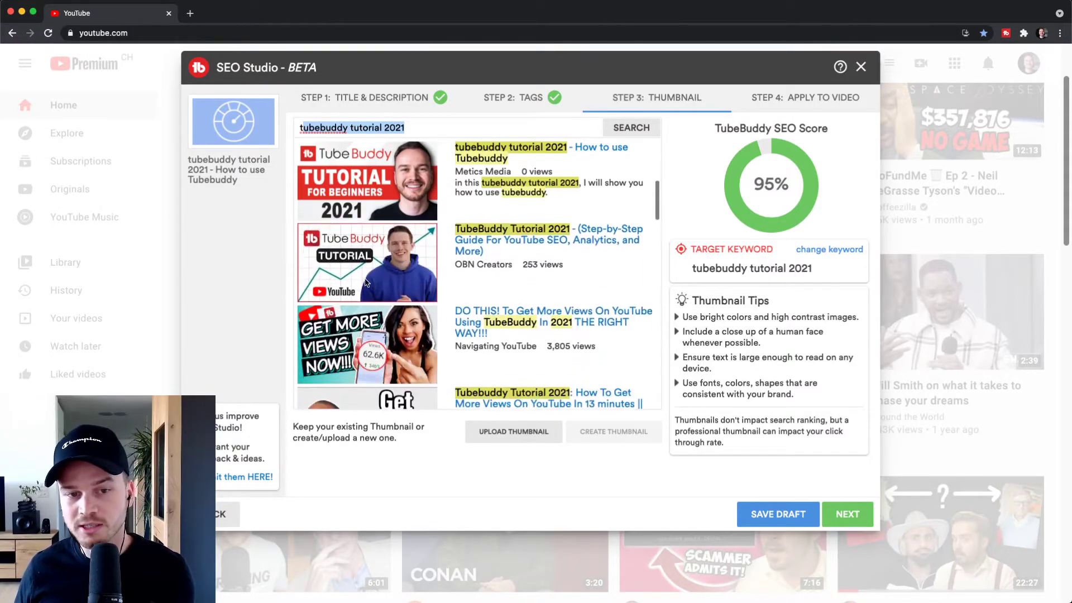
scroll(374, 286, up, 5)
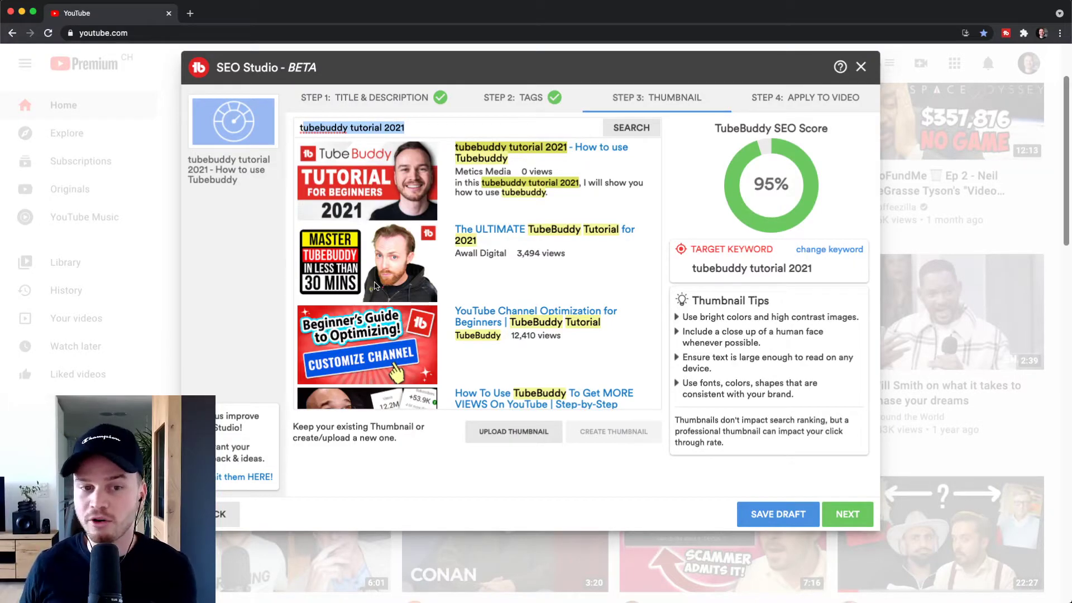
scroll(397, 271, down, 3)
scroll(394, 282, up, 3)
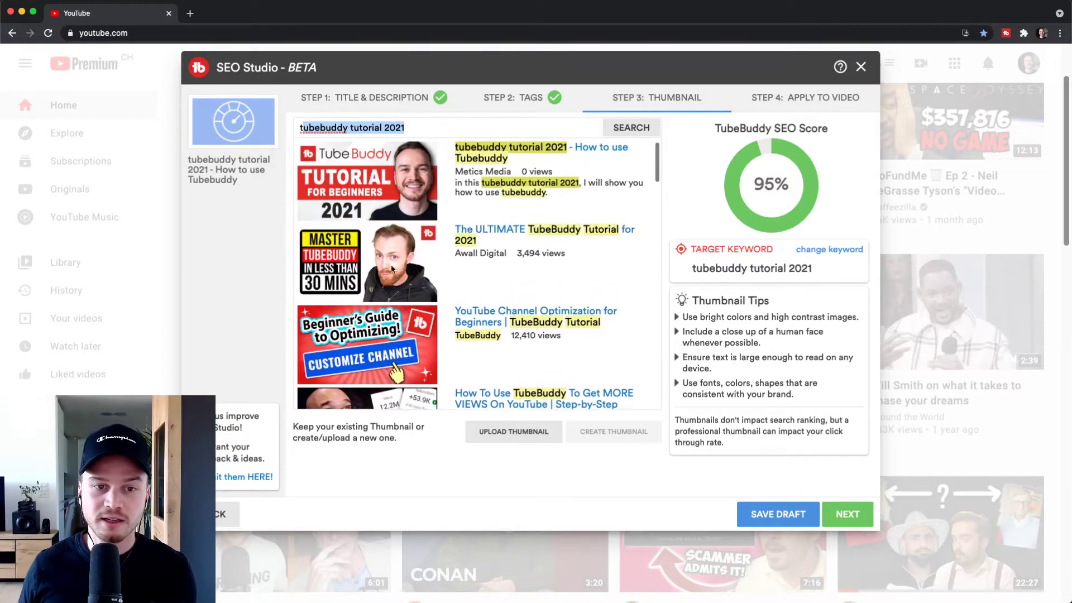
scroll(392, 290, down, 4)
scroll(401, 315, up, 4)
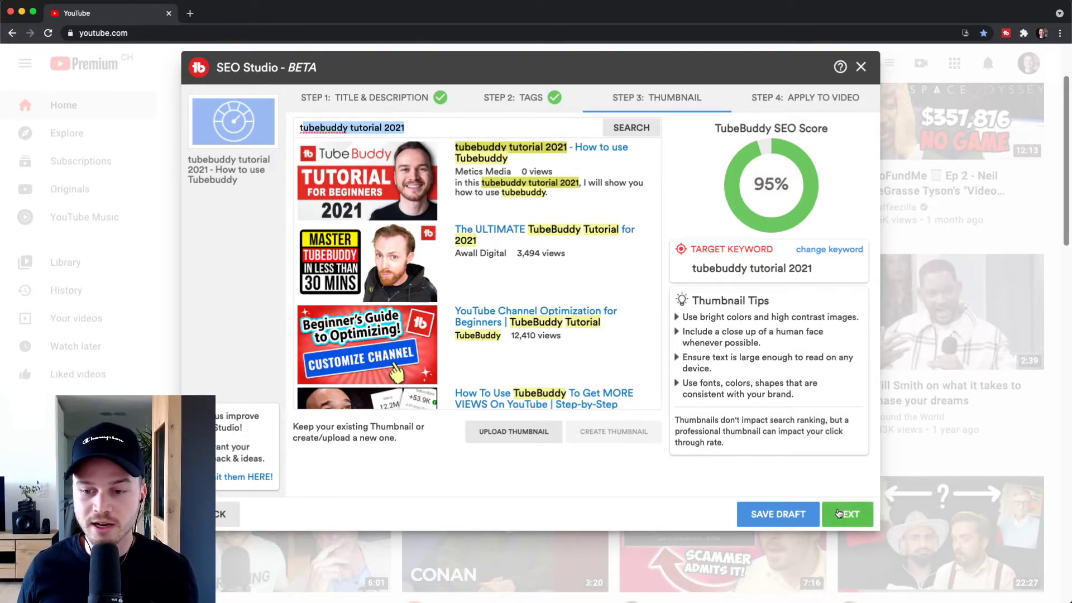
Advance to Step 4, Apply to Video, with title, description, tags and thumbnail complete
click(840, 514)
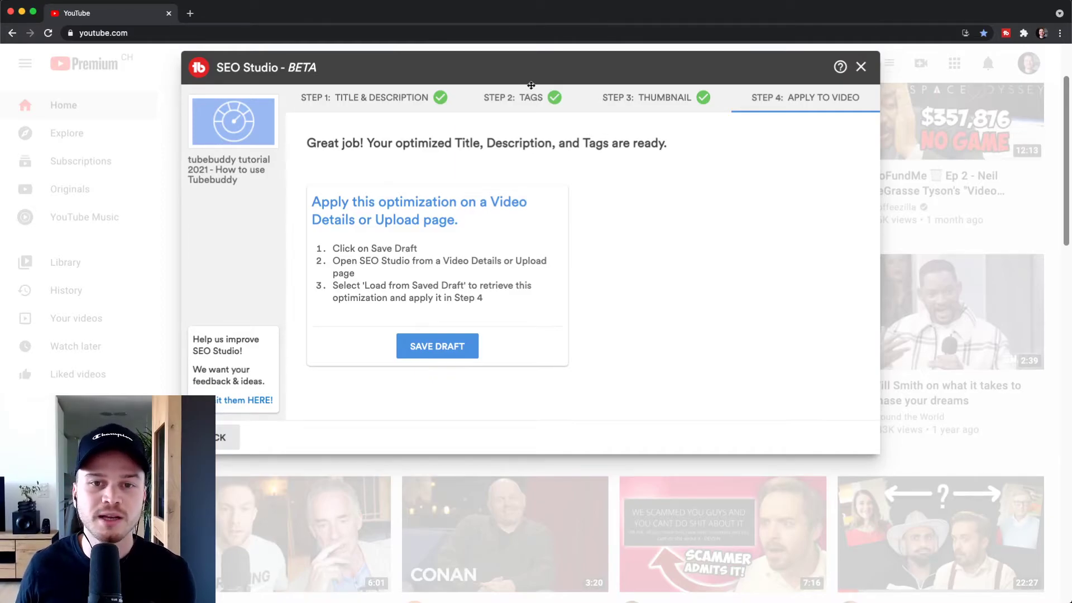
scroll(513, 114, up, 5)
scroll(489, 193, down, 5)
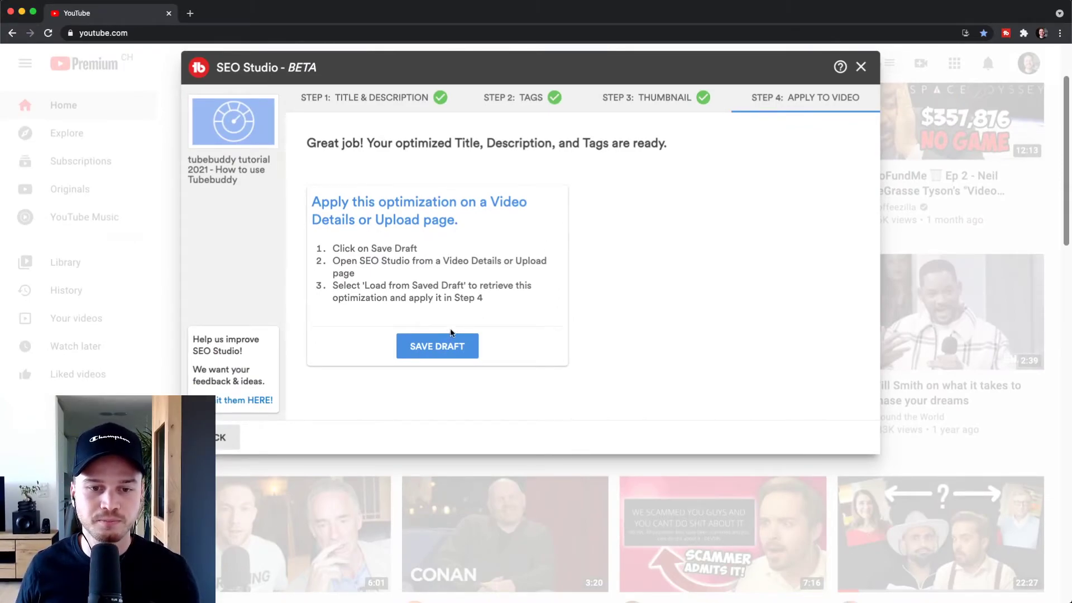
Save the optimization as a draft and start a new YouTube Studio video upload
click(437, 350)
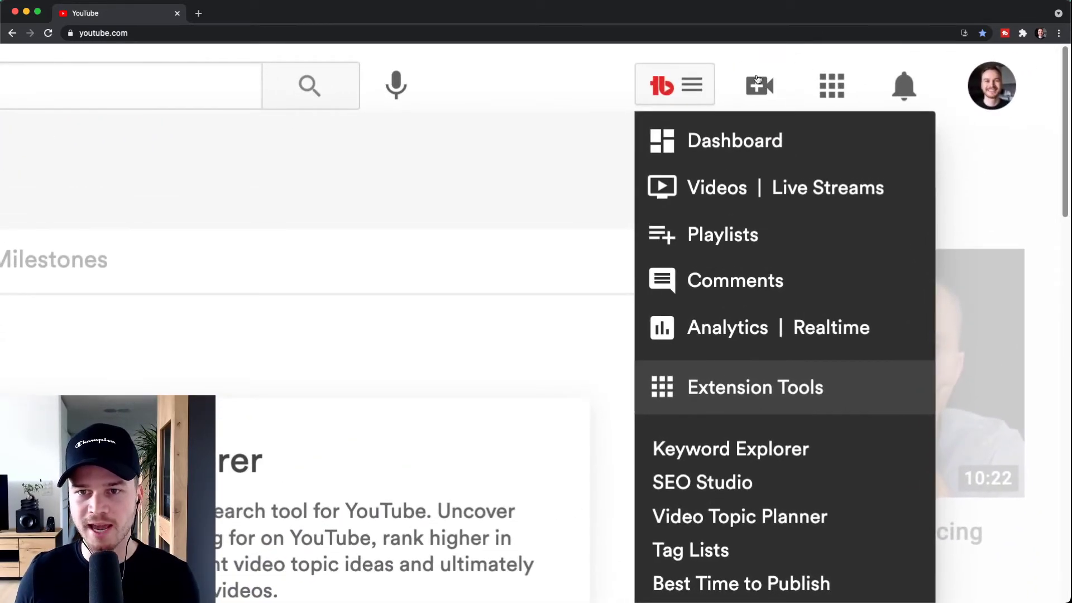
click(757, 79)
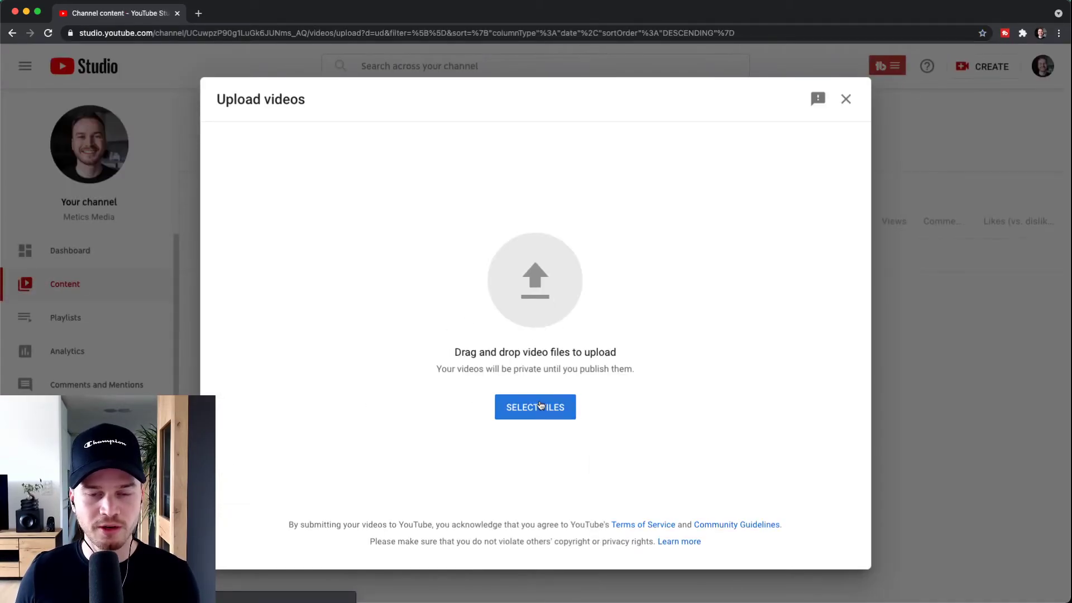
Upload Tubebuddy Tutorial.mp4 through YouTube Studio's Upload videos dialog
click(541, 405)
click(311, 244)
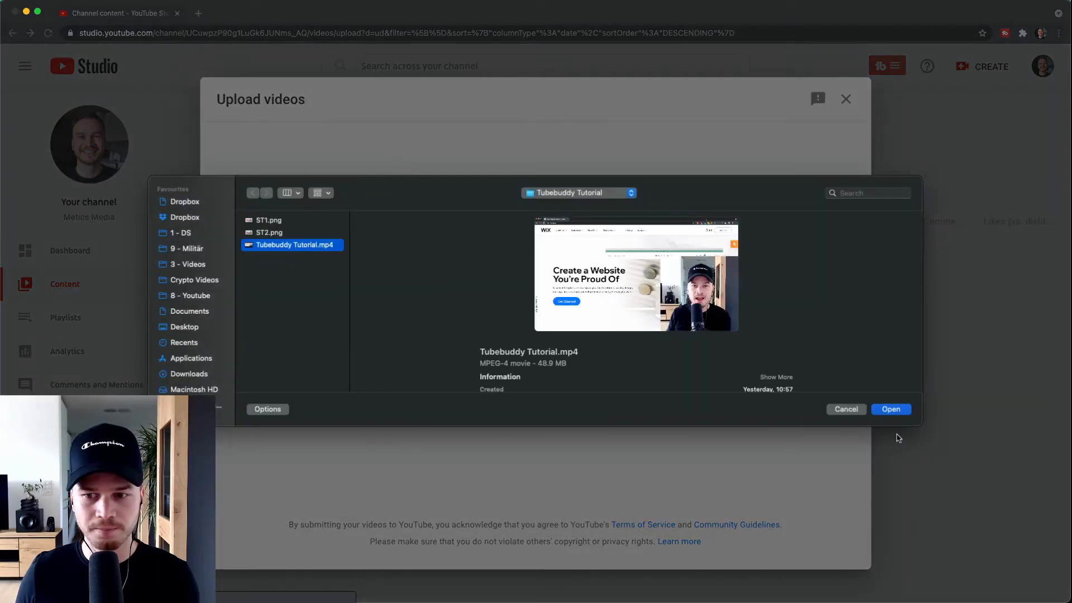
click(893, 410)
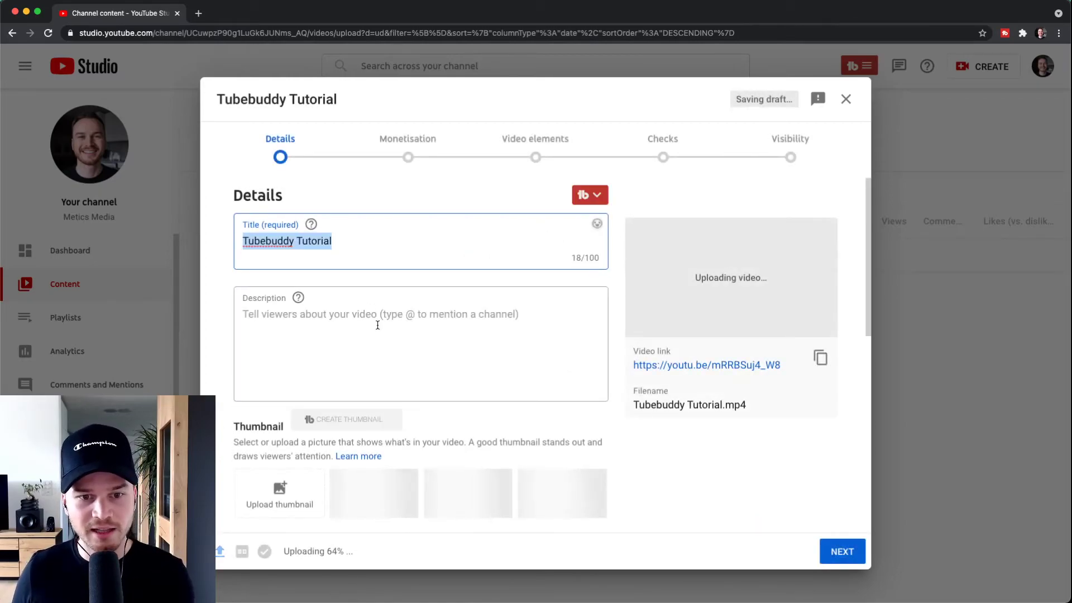
scroll(323, 430, down, 1)
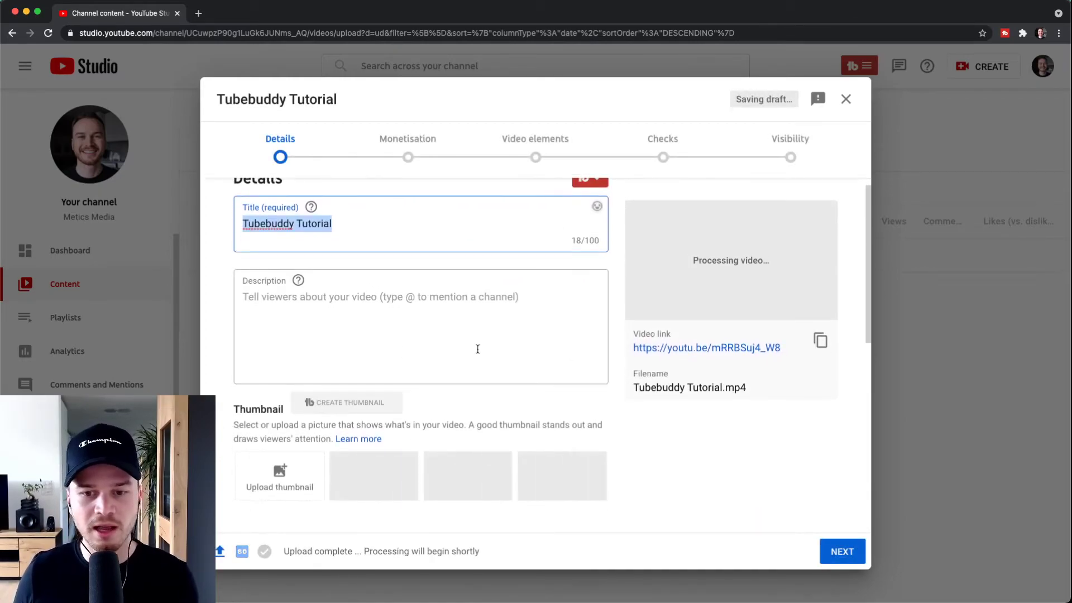
scroll(447, 329, up, 1)
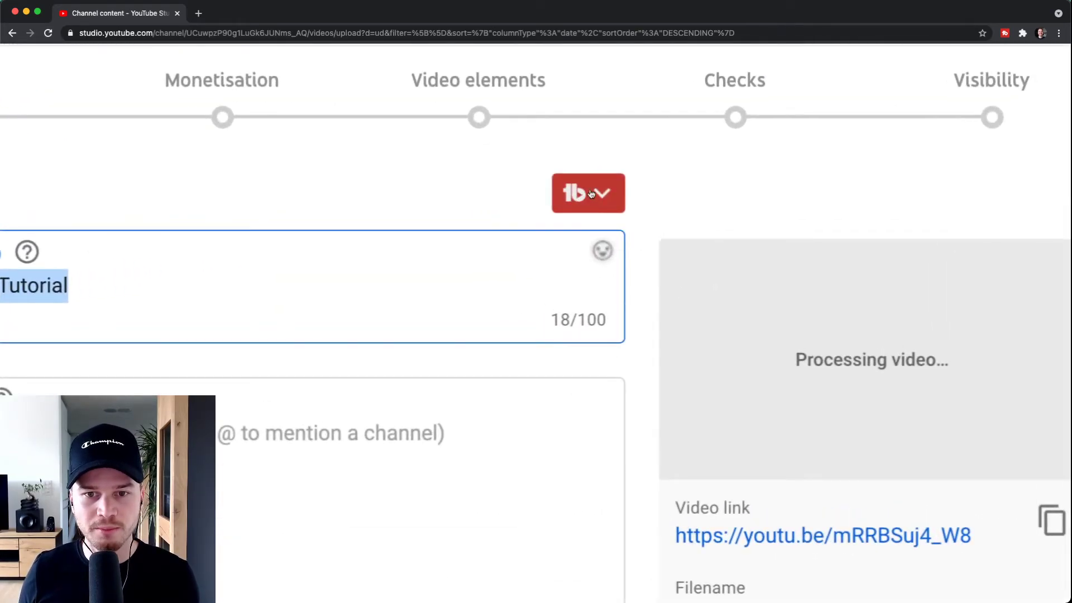
Apply the saved 'Tubebuddy Tutorial 2021' optimization draft to this upload
click(603, 198)
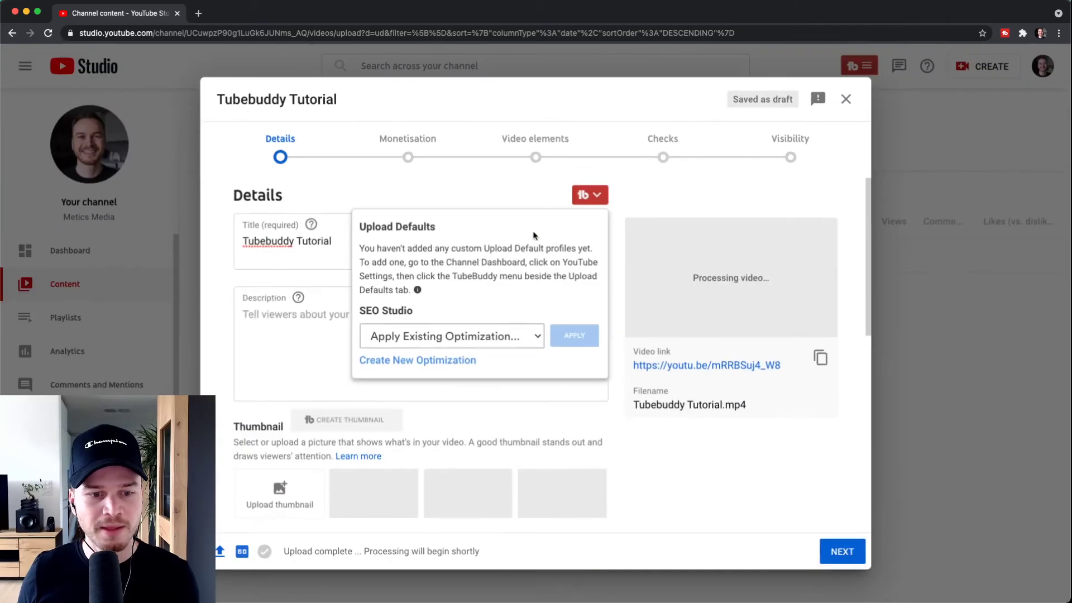
click(536, 336)
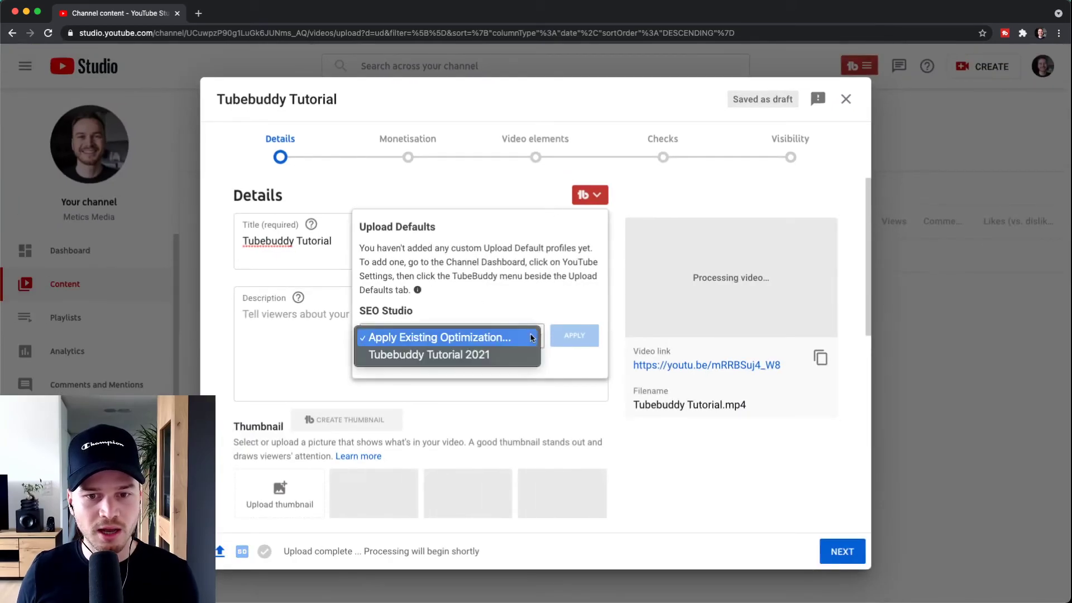
click(456, 357)
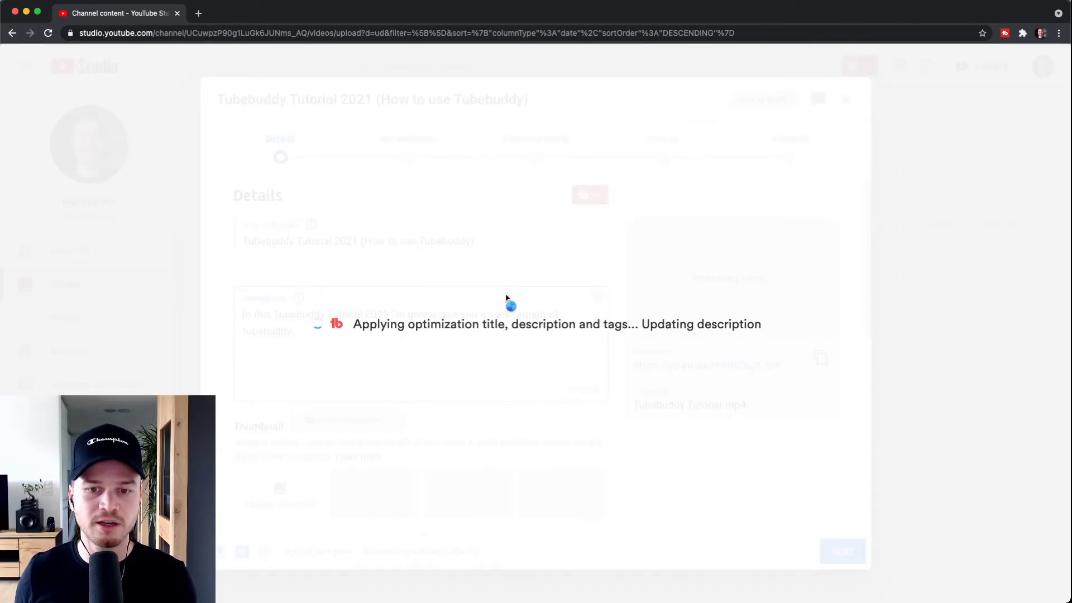